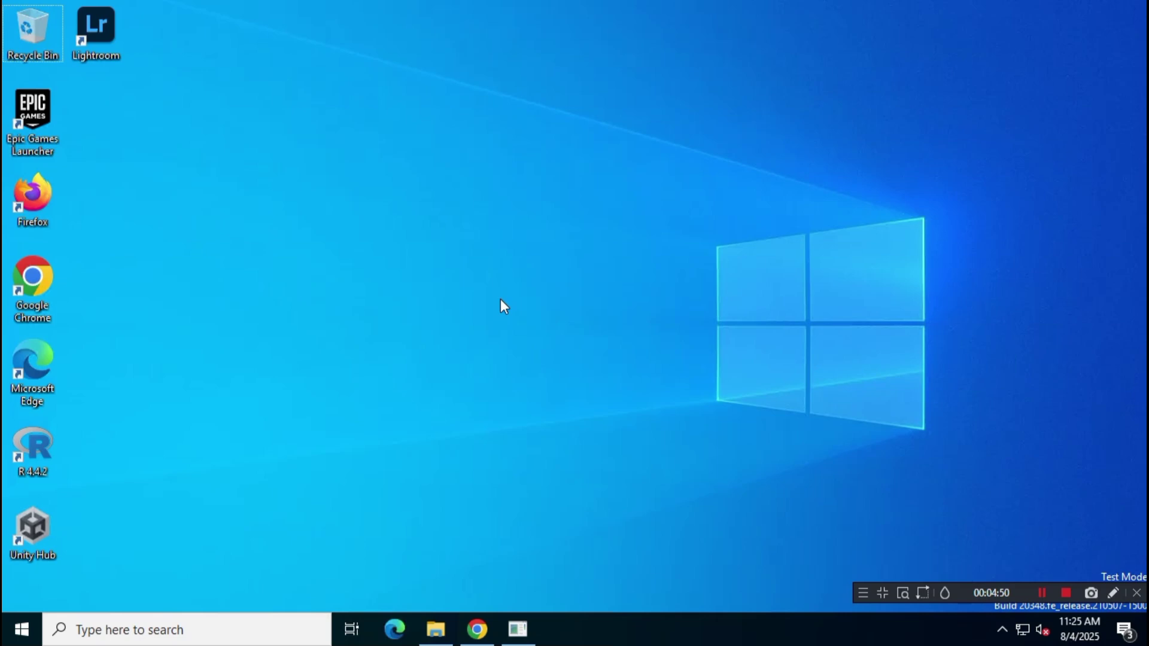
Launch Lightroom, dismiss the sample-photo welcome screen, and show About Lightroom confirming version 8.4.
double_click(99, 43)
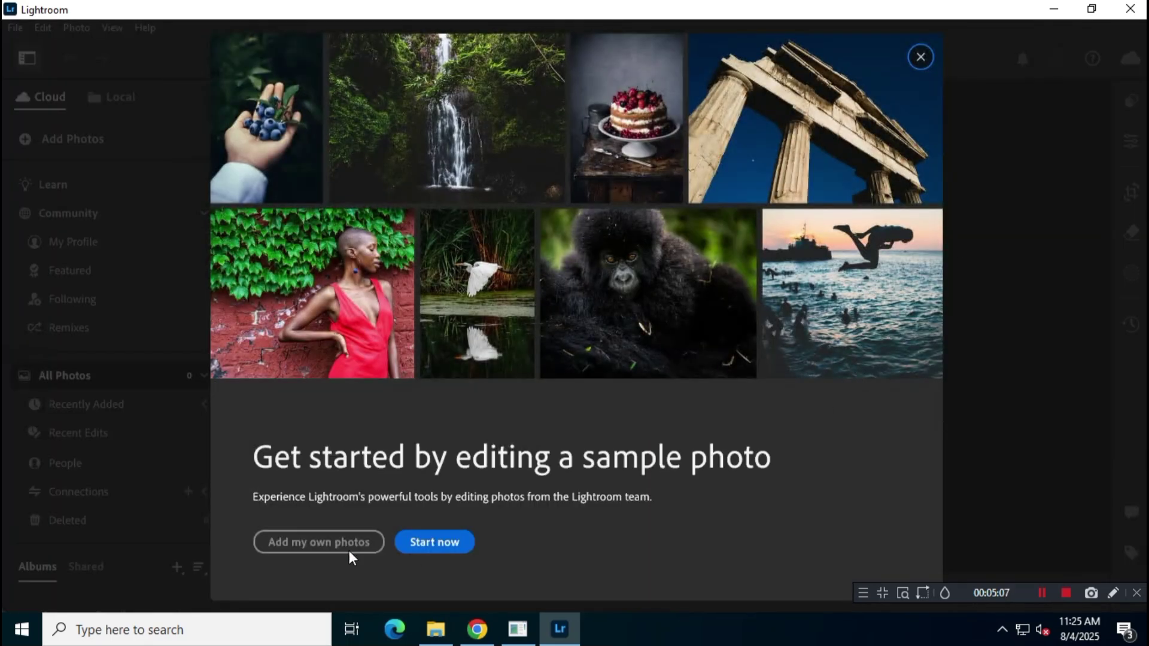
click(920, 57)
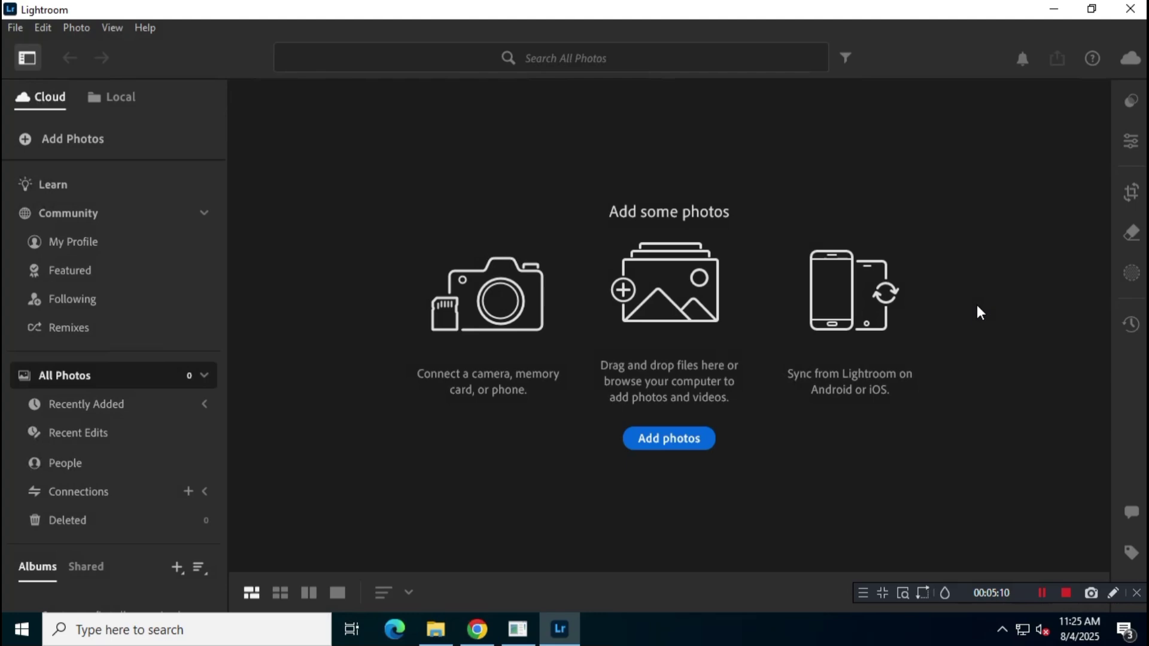
click(147, 29)
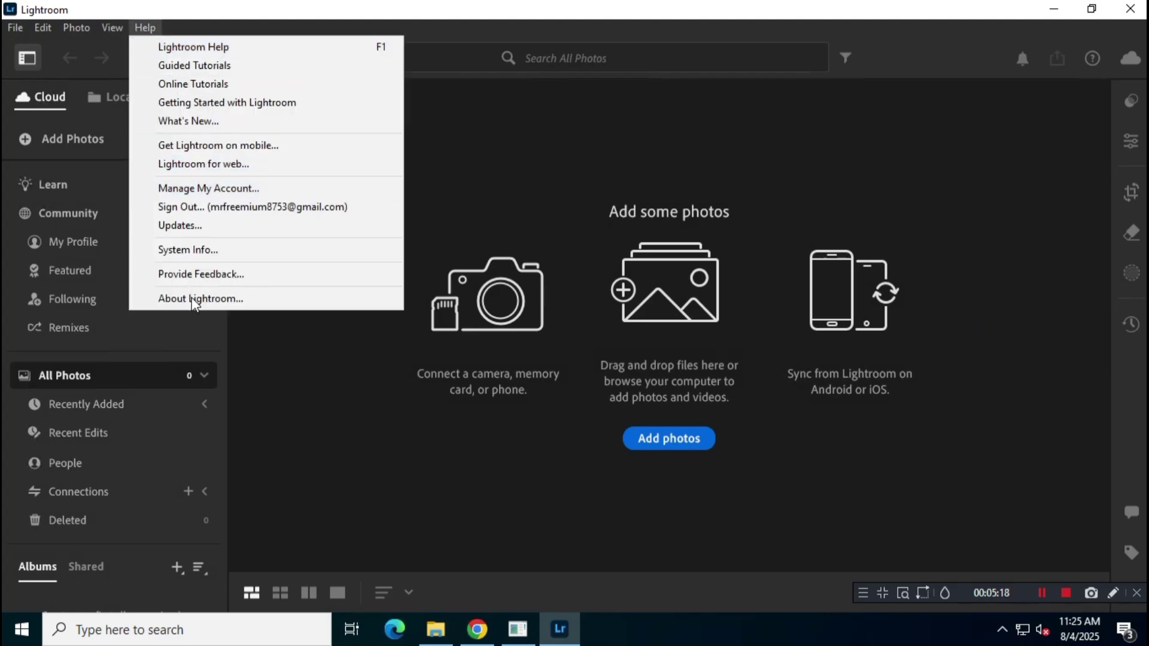
click(320, 301)
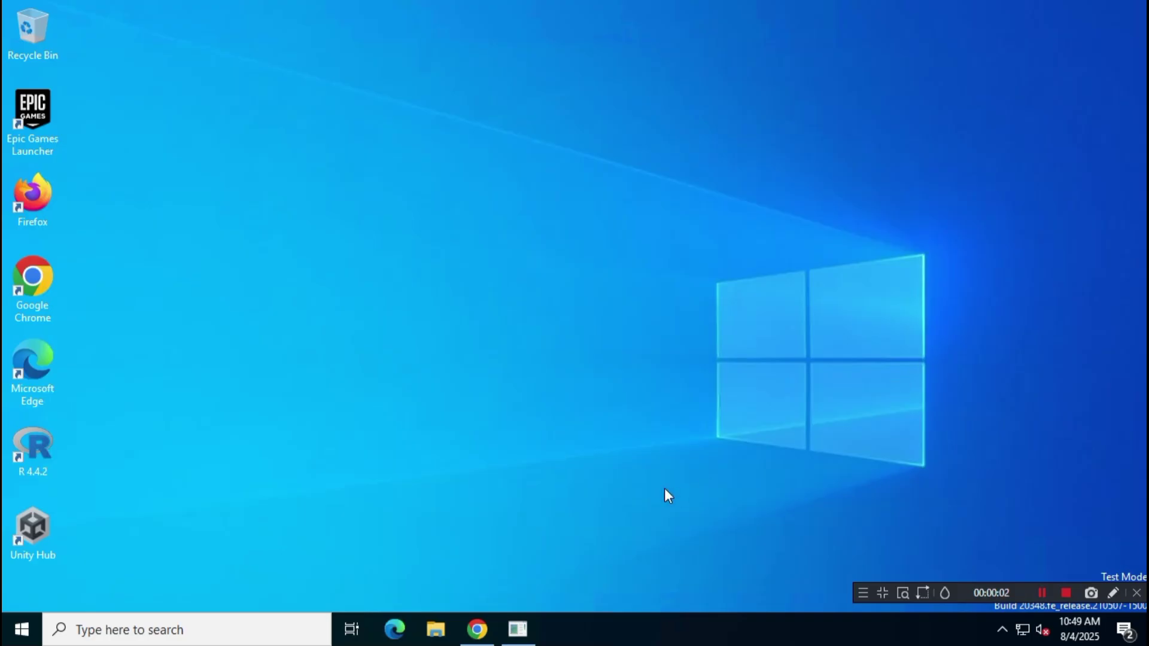
Search Google for 'adobe creative cloud download' and open Adobe's Download Creative Cloud desktop app help result.
click(477, 629)
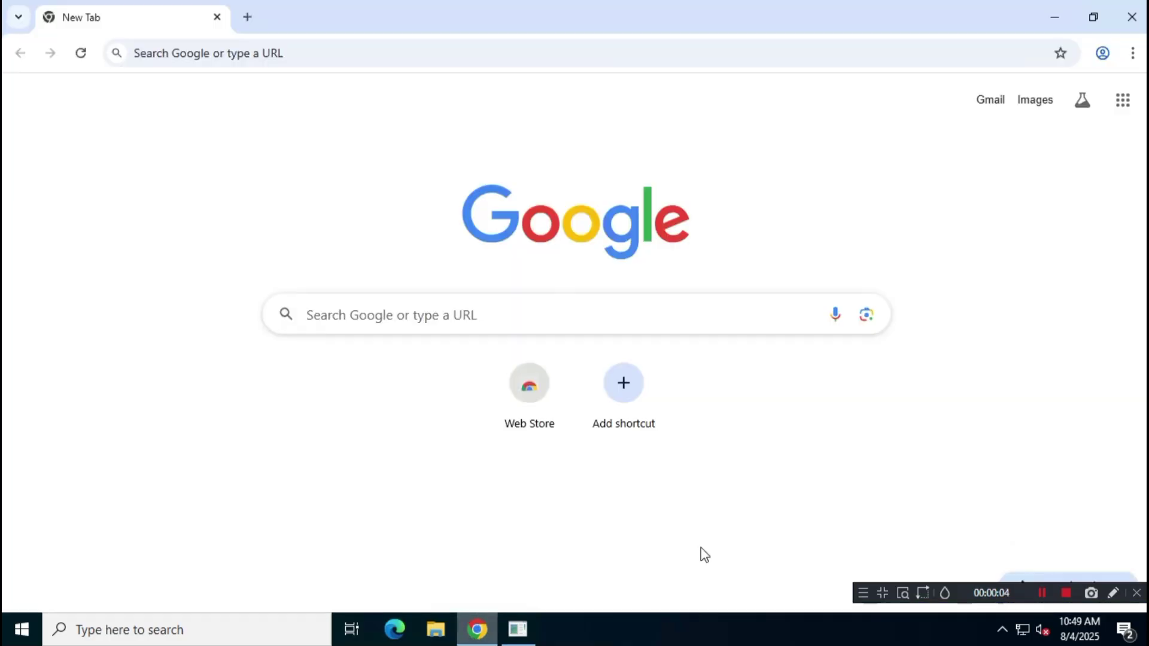
click(521, 317)
text(adobe)
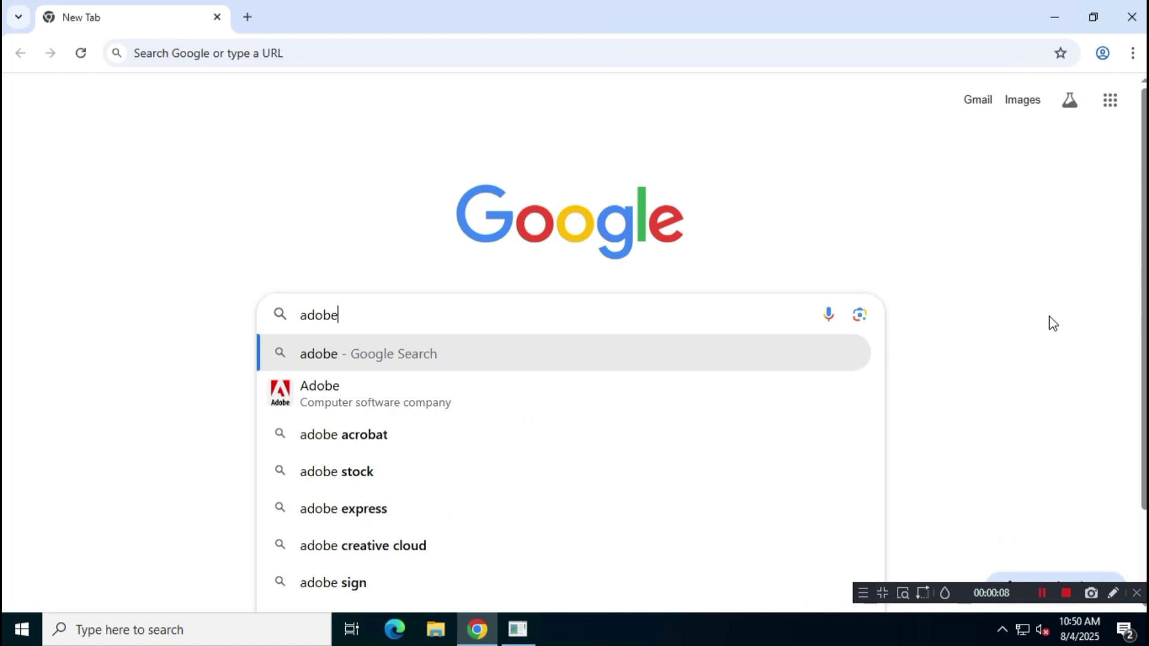
text( cre)
key(Right)
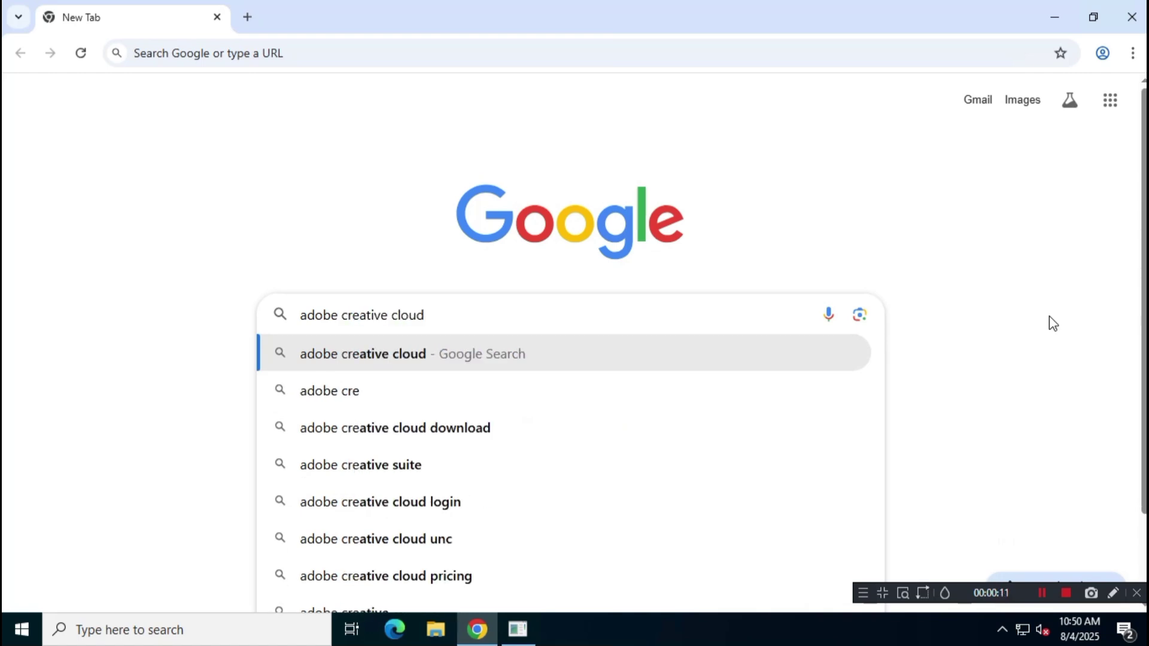
key(Down)
key(Down)
key(ctrl+a)
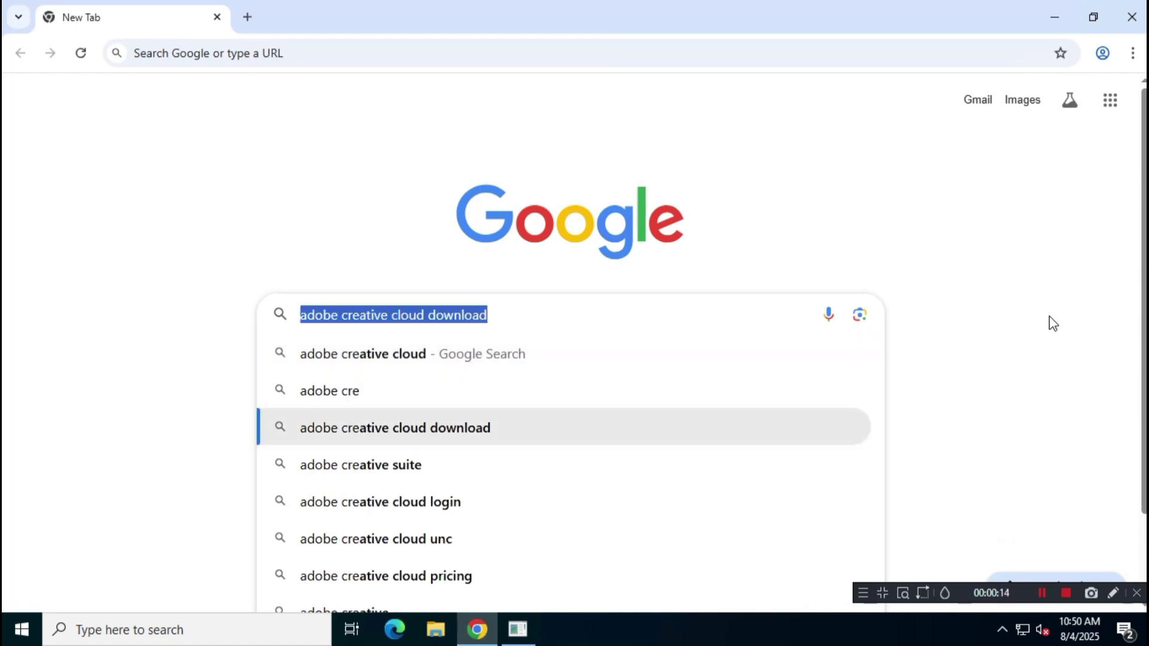
key(Return)
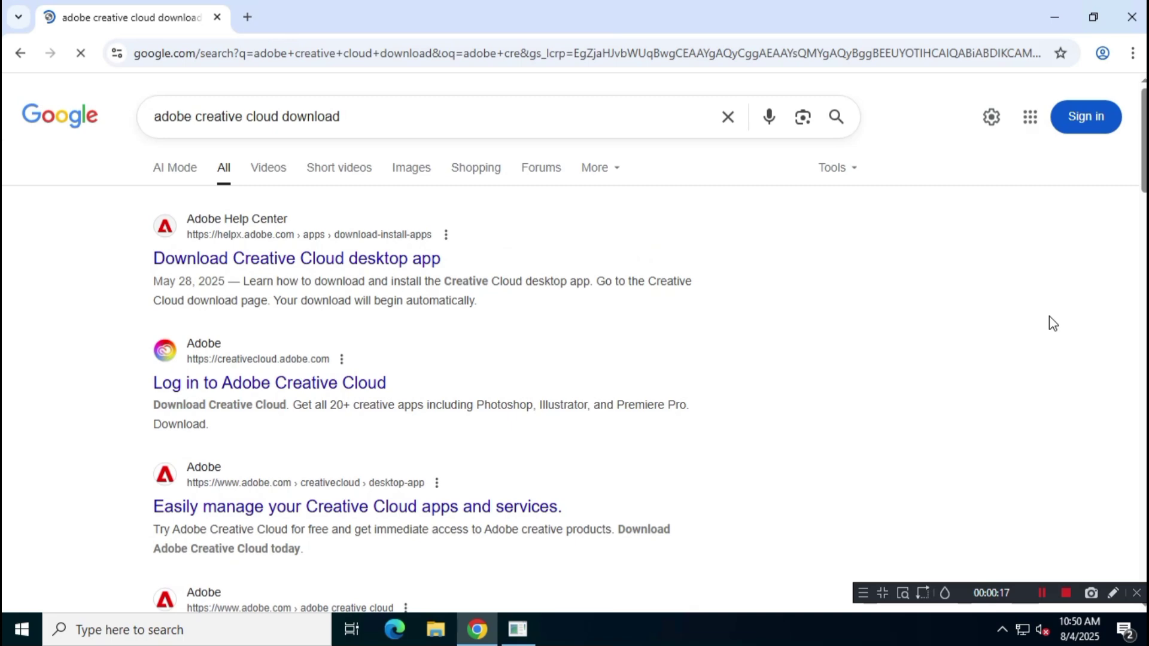
click(426, 263)
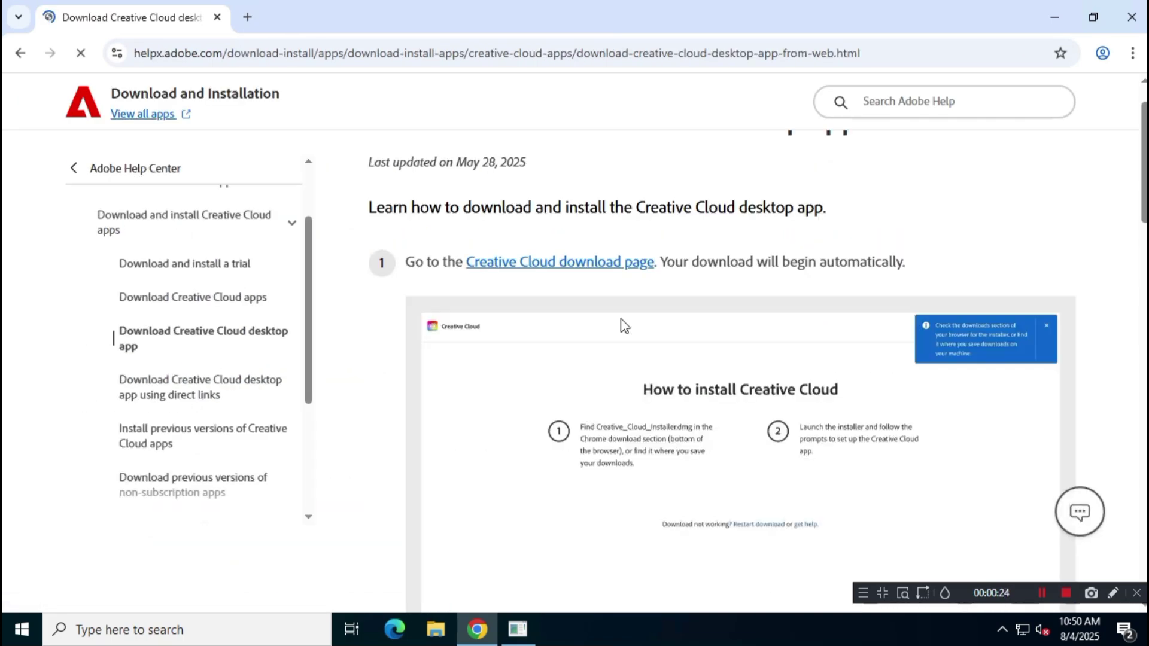
drag(407, 262, 665, 287)
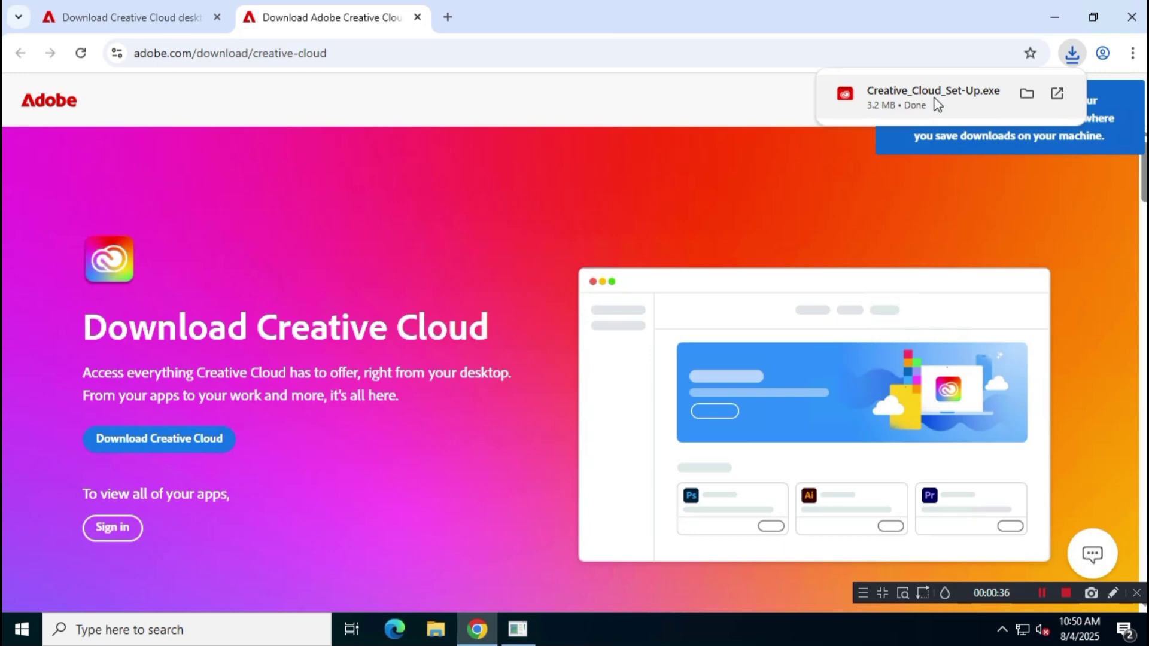
Show the downloaded Creative_Cloud_Set-Up in Downloads, minimize Chrome, and run the installer.
click(1022, 94)
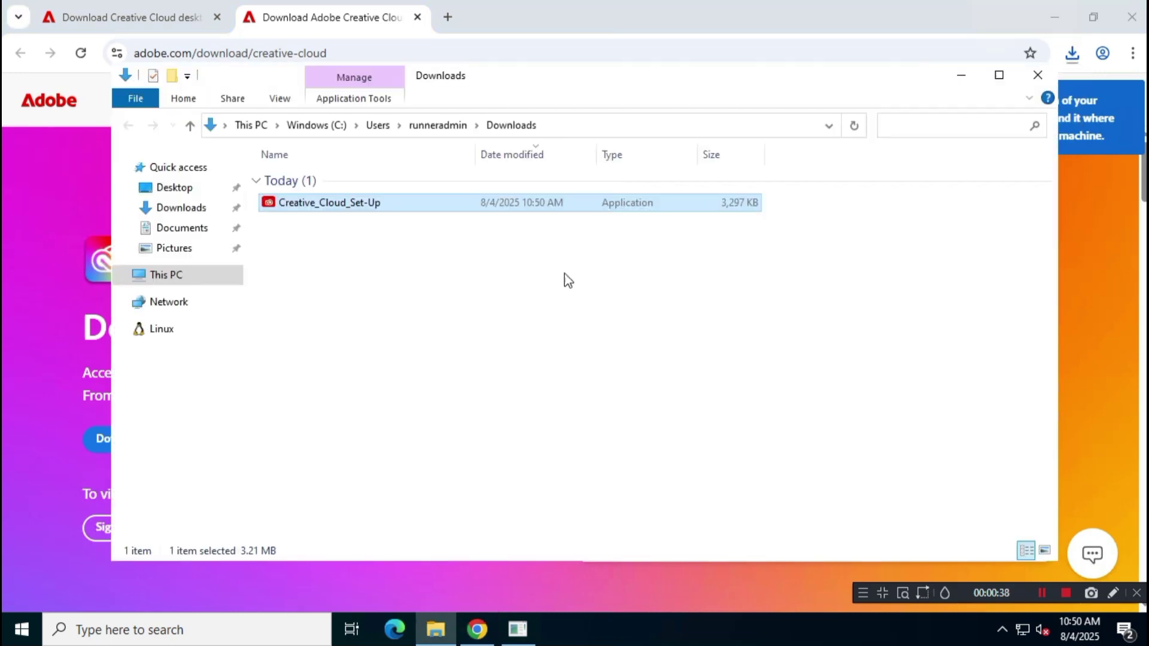
click(1055, 18)
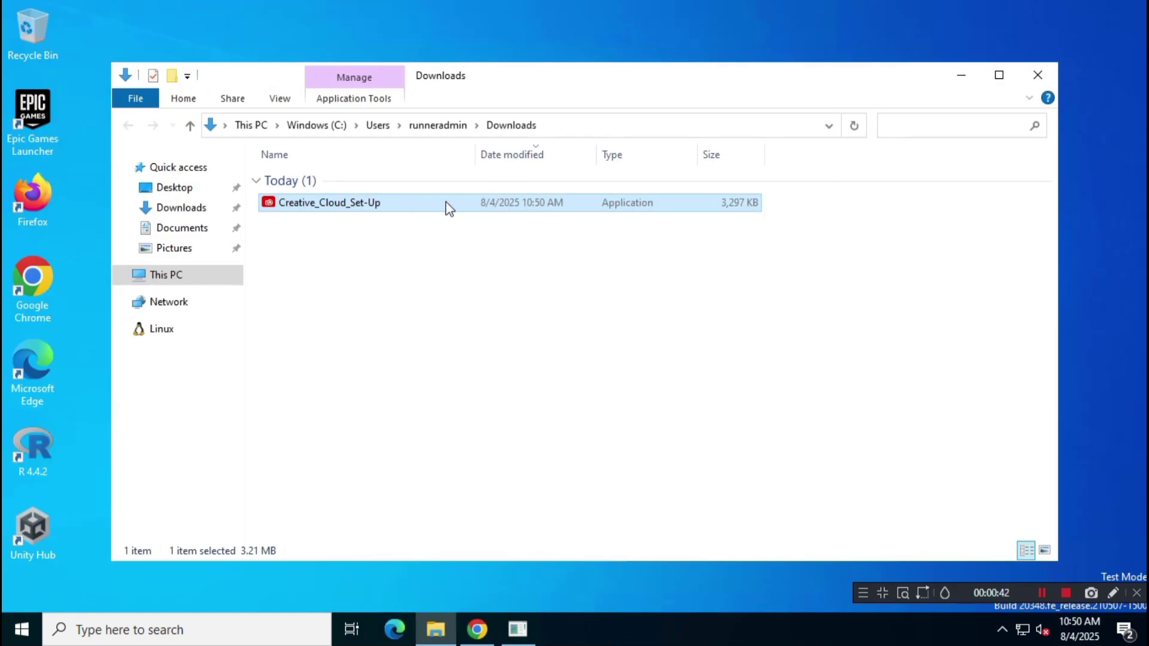
double_click(468, 202)
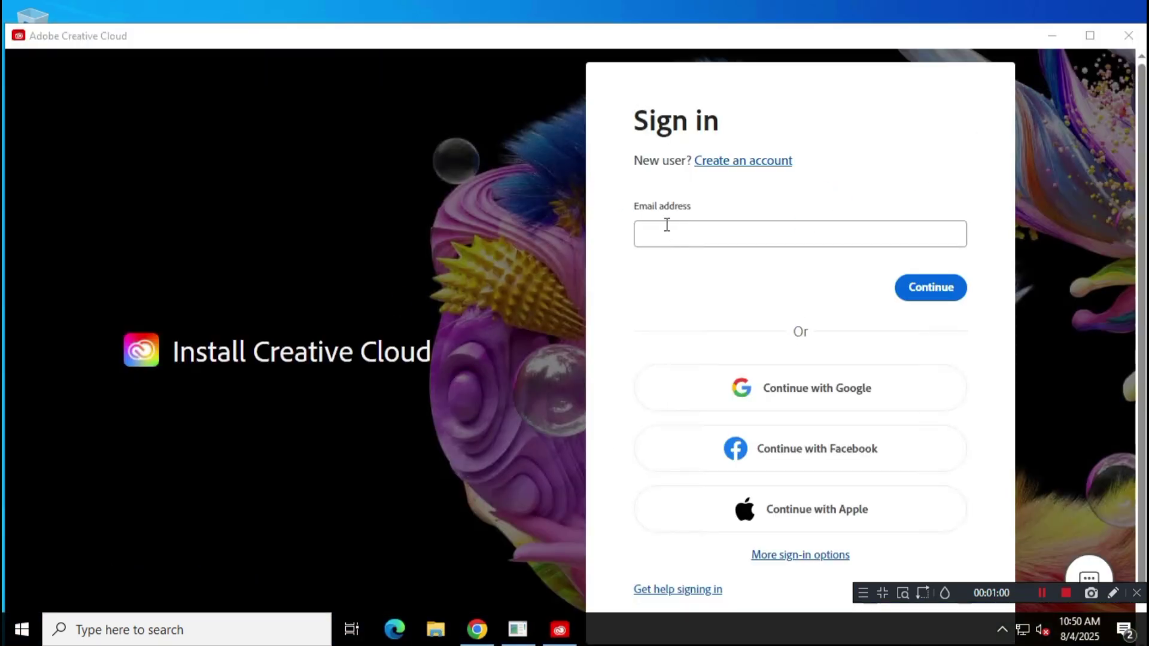
Start a new Adobe account by entering the e-mail address and password, then continue.
click(1091, 42)
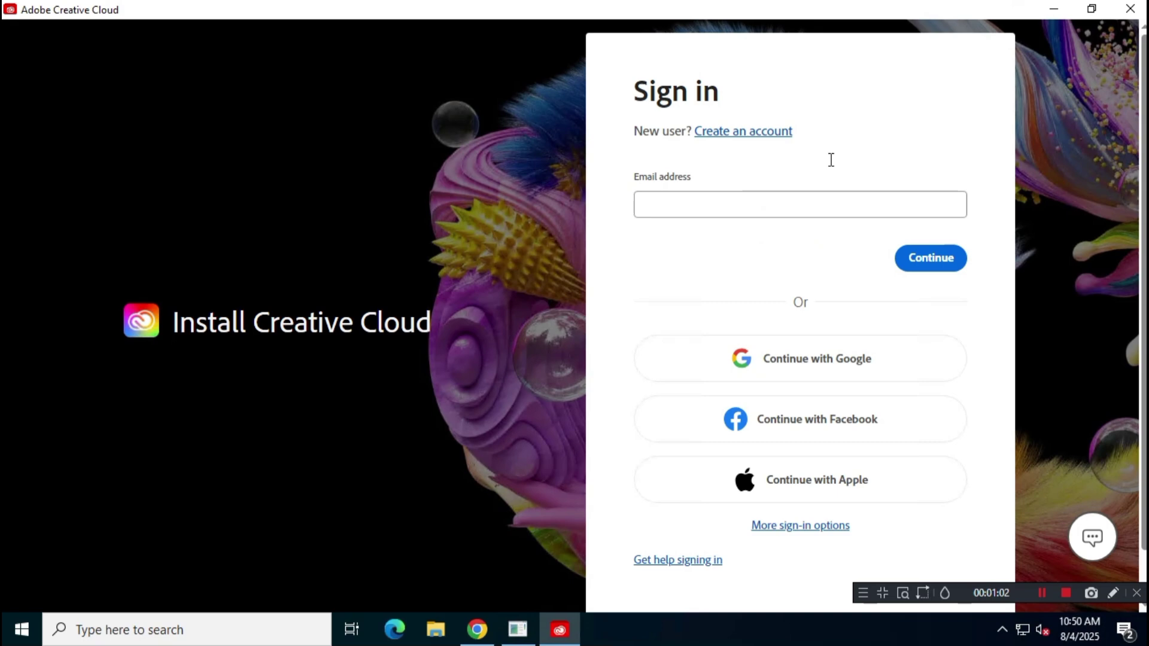
click(774, 136)
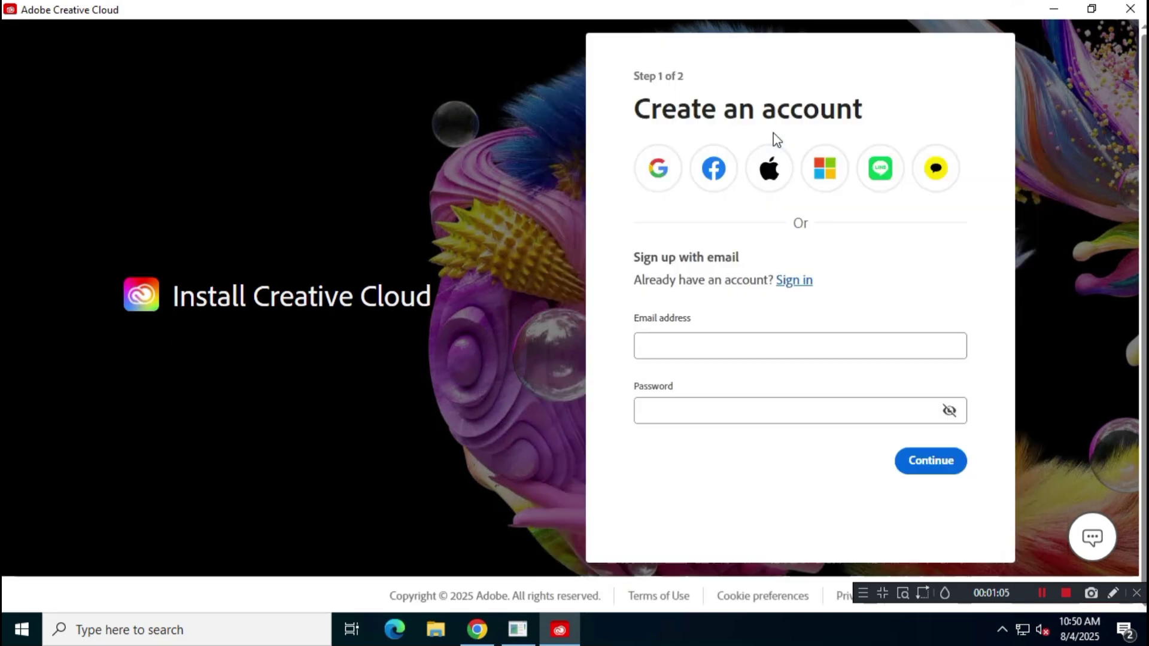
click(819, 352)
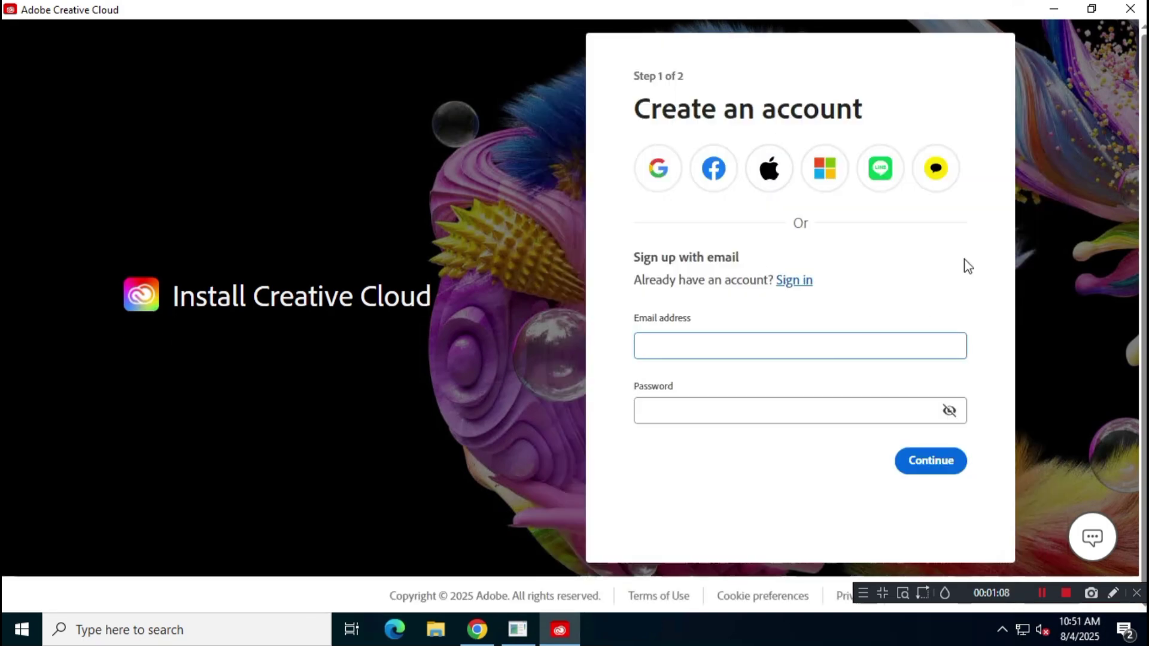
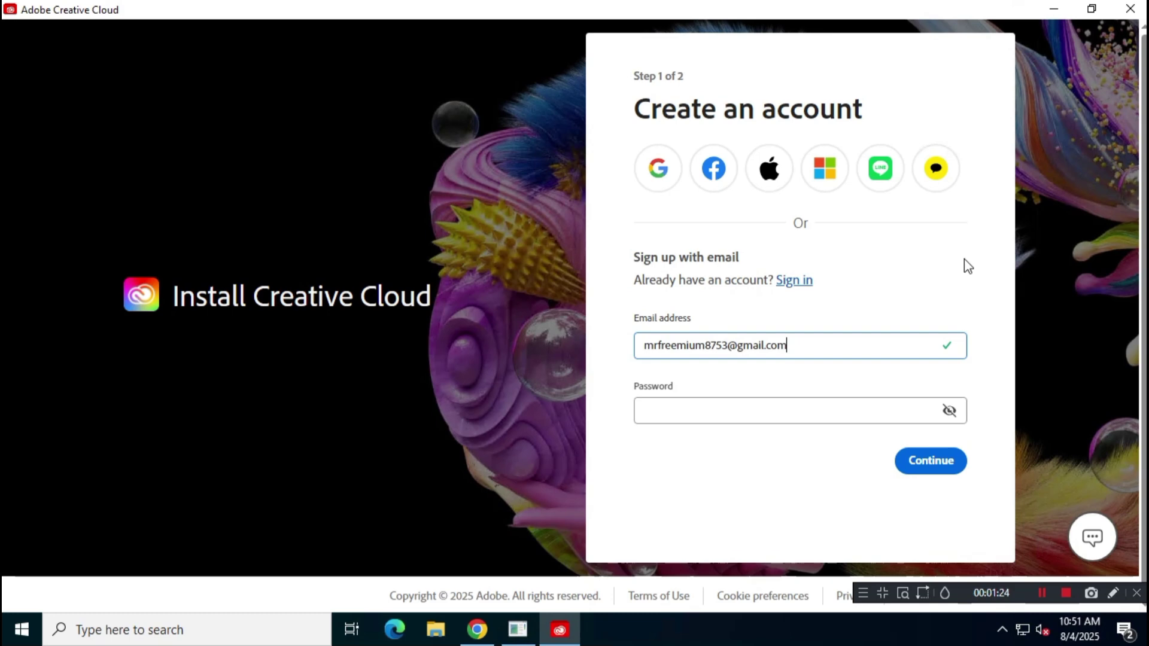
key(Return)
text(•••••••)
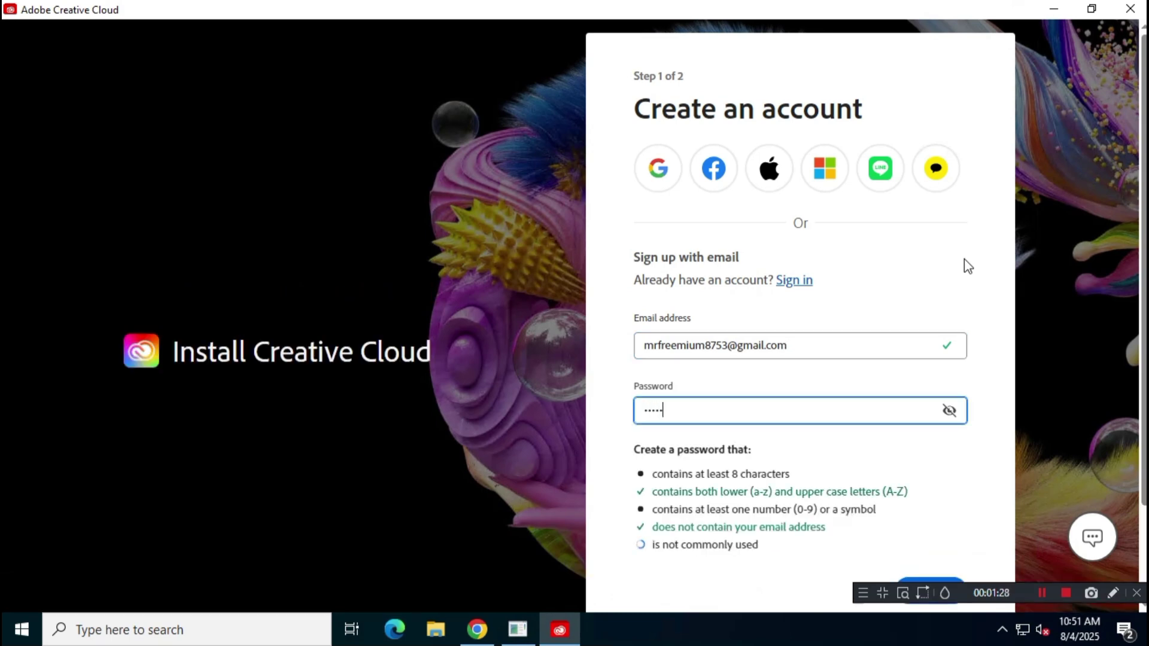
text(••••)
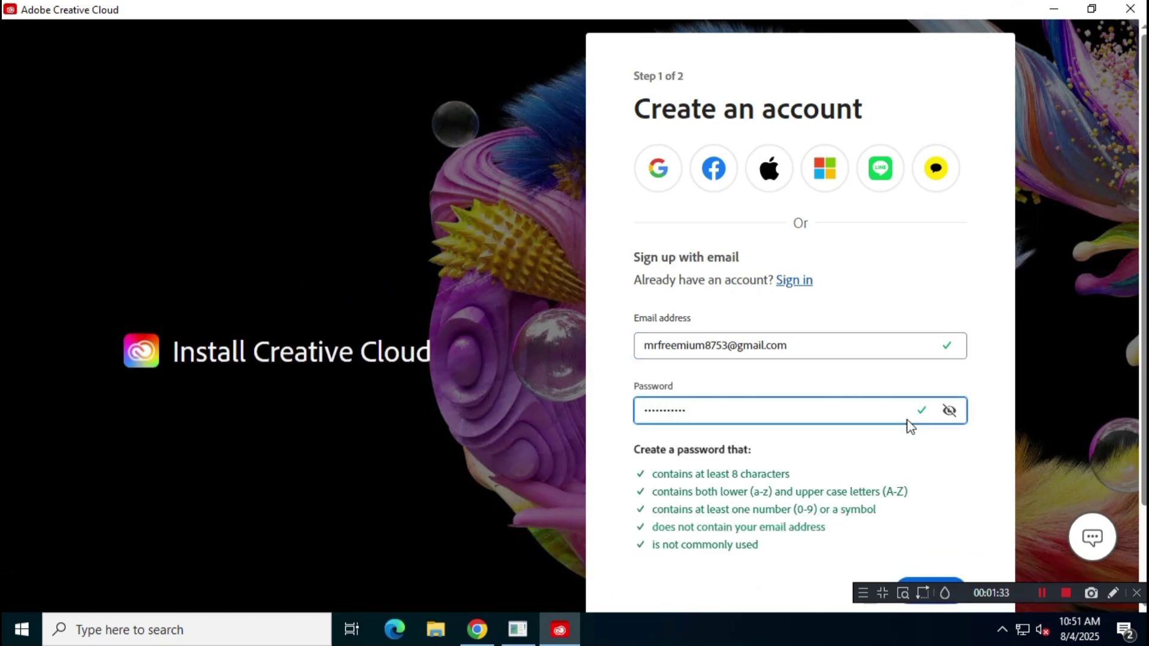
scroll(946, 434, down, 2)
click(955, 510)
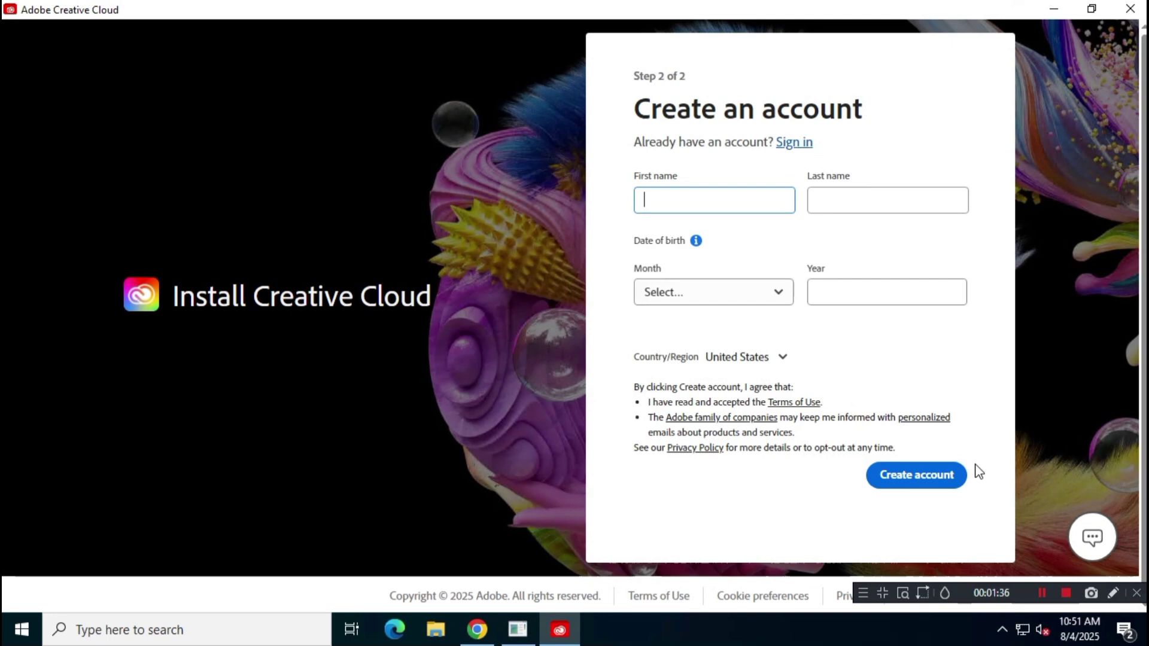
Enter the first and last name and a January 1995 birth date, then create the account.
text(Mr.)
key(Tab)
text(Freemium)
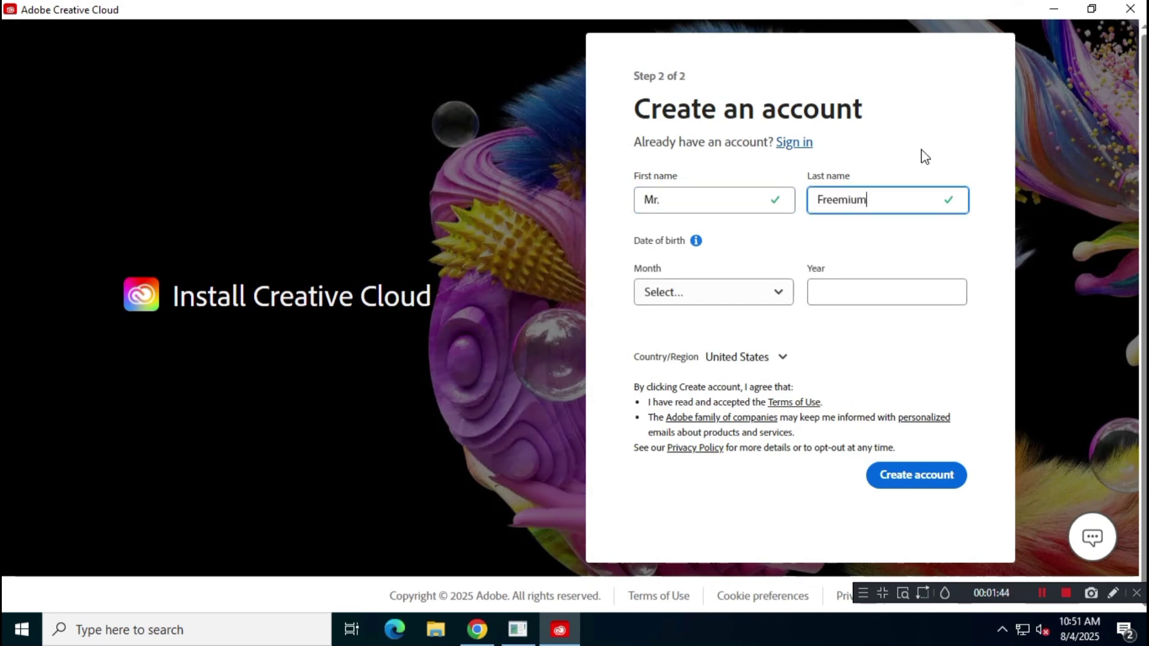
key(Tab)
click(770, 294)
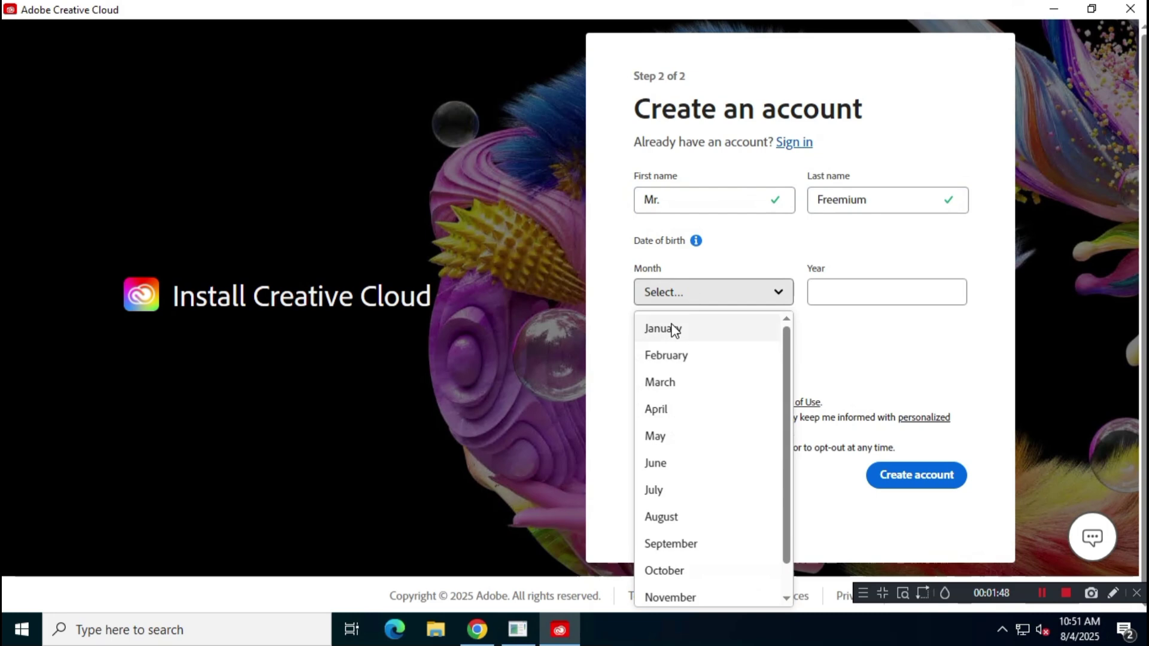
click(672, 329)
click(841, 291)
text(1995)
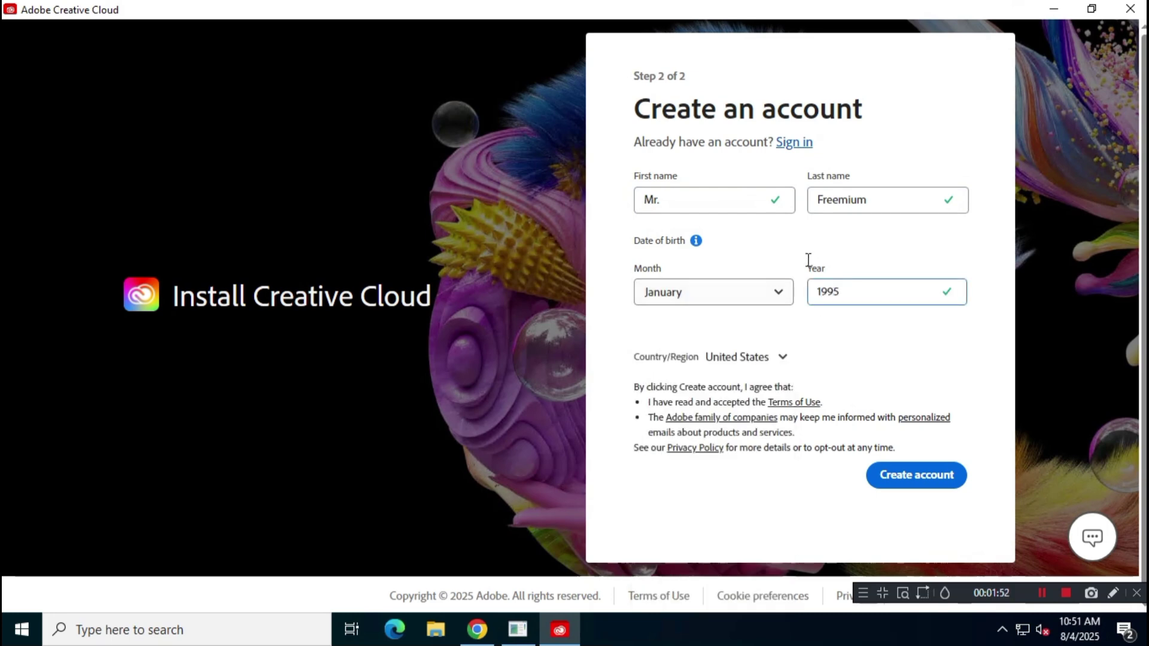
click(952, 479)
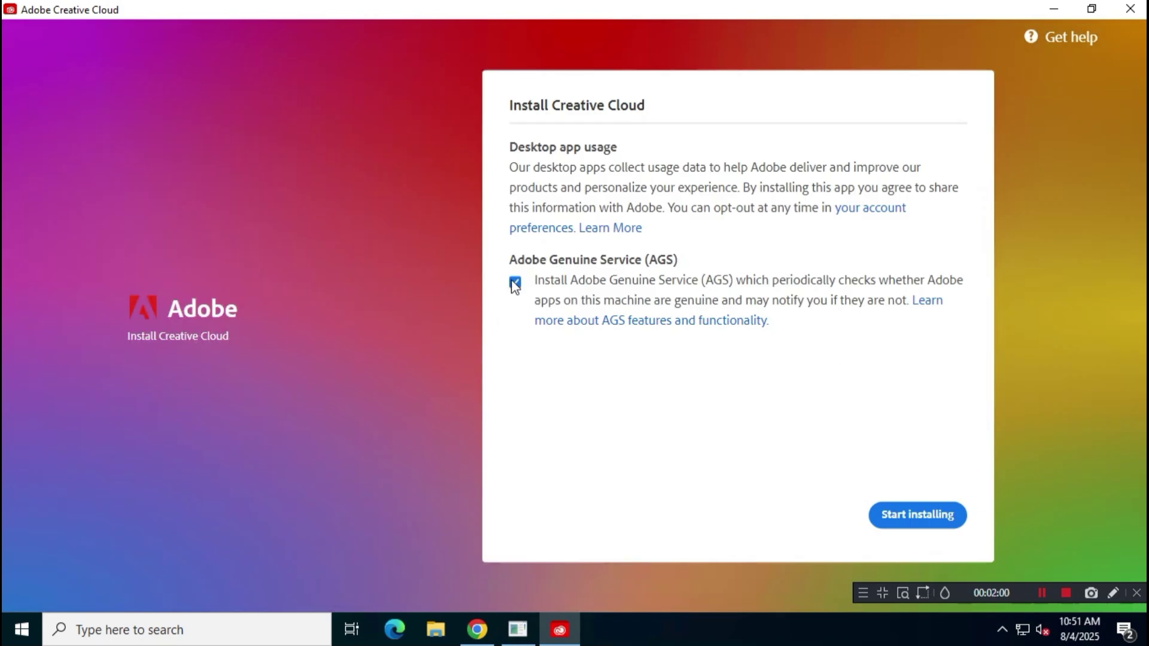
Opt out of Adobe Genuine Service, start installing, and skip both survey questions.
click(514, 283)
click(950, 519)
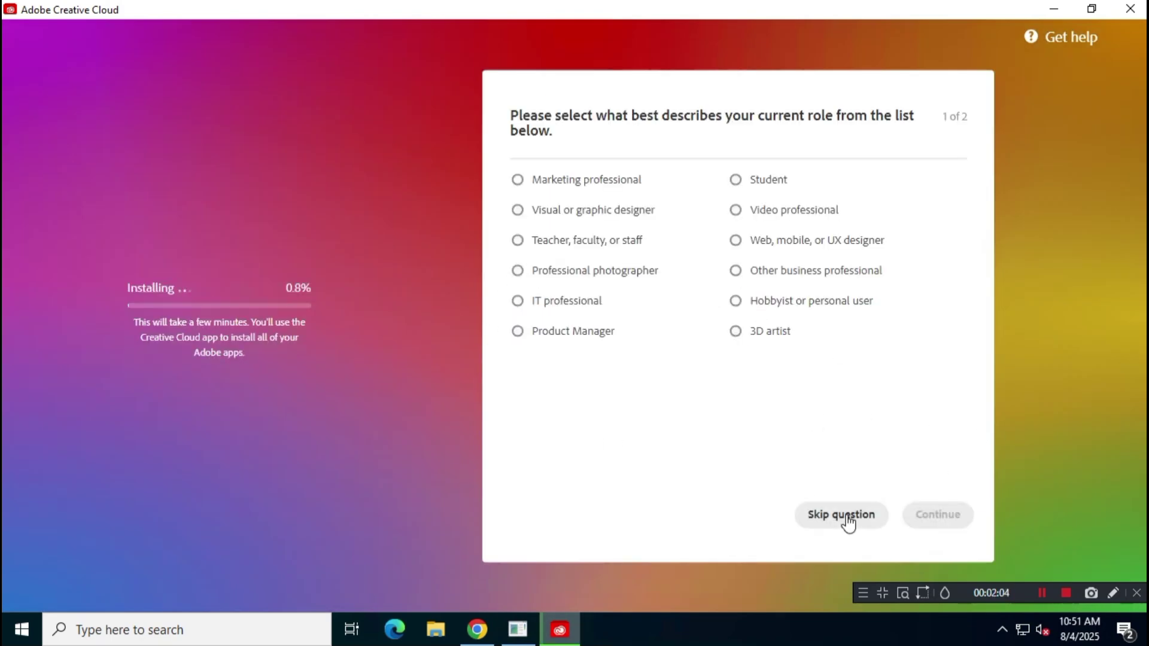
click(847, 519)
click(848, 519)
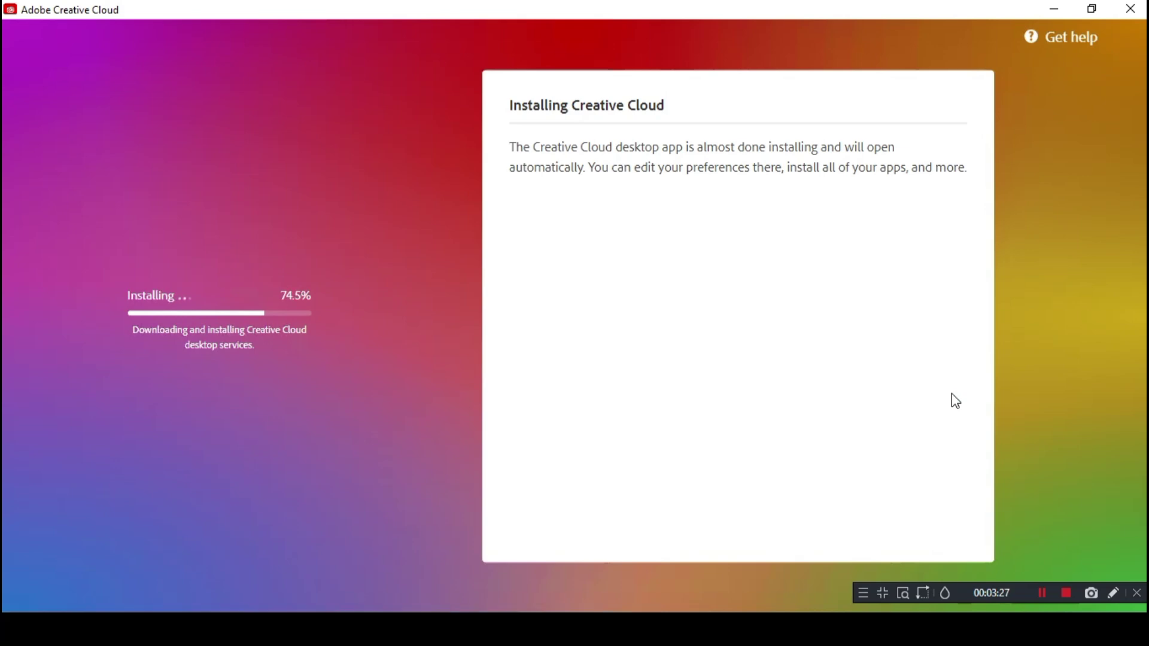
Close the accidentally opened File Explorer window while Creative Cloud finishes installing.
key(super+e)
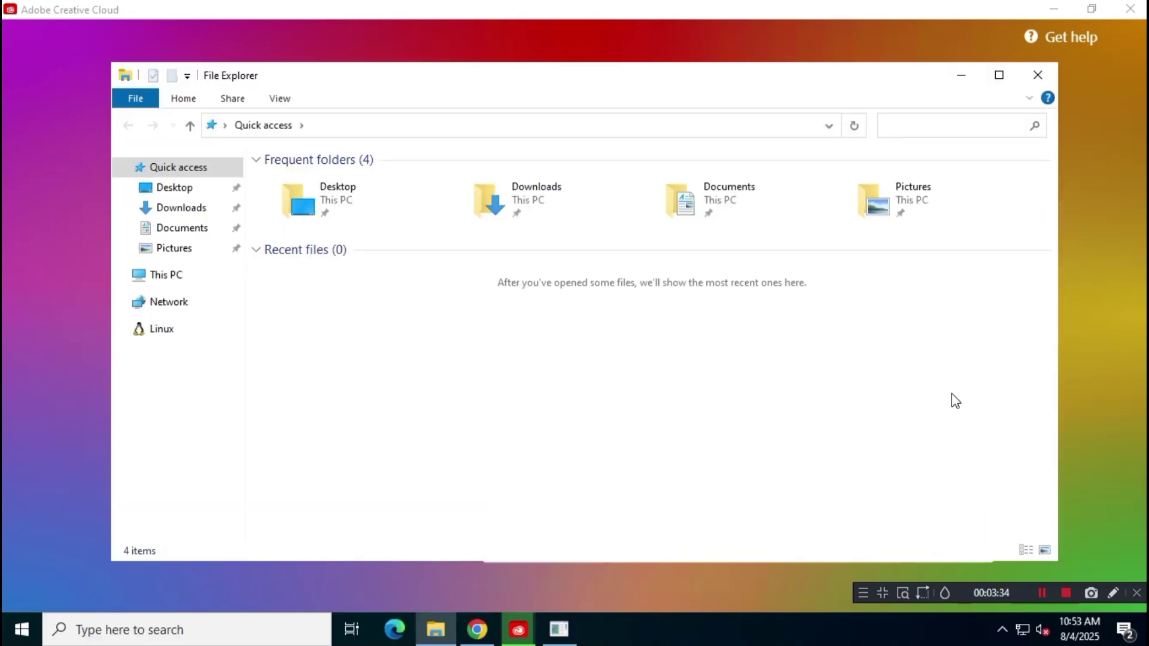
click(1038, 75)
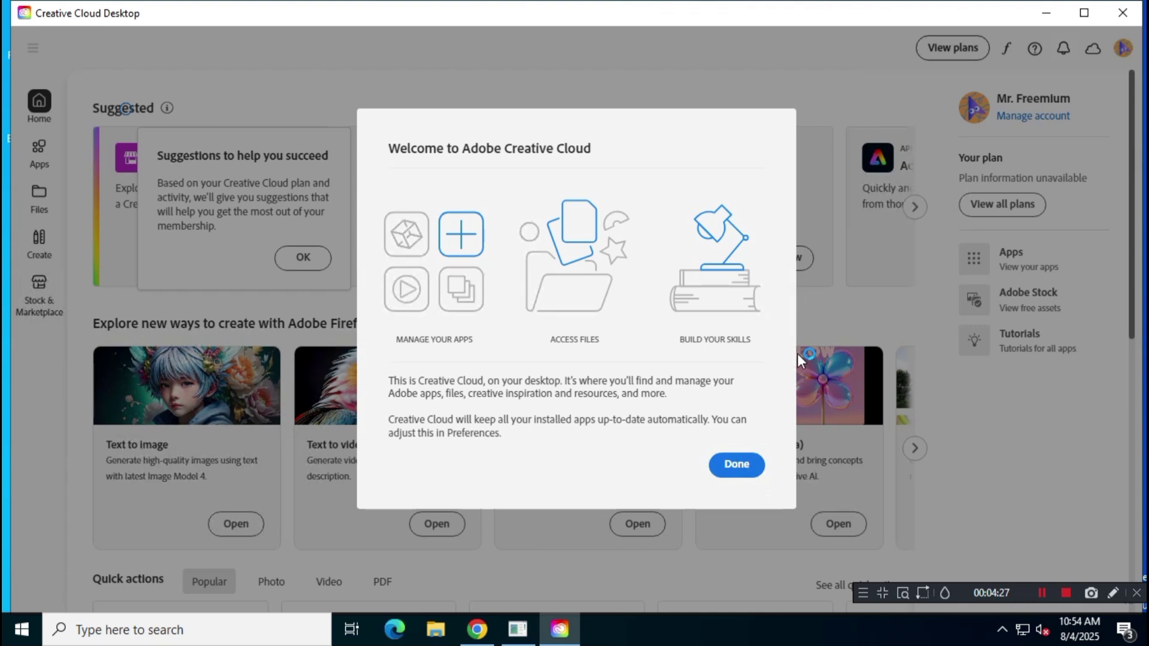
Dismiss the welcome message, maximize, check the signed-in account menu, and close Creative Cloud Desktop.
click(753, 471)
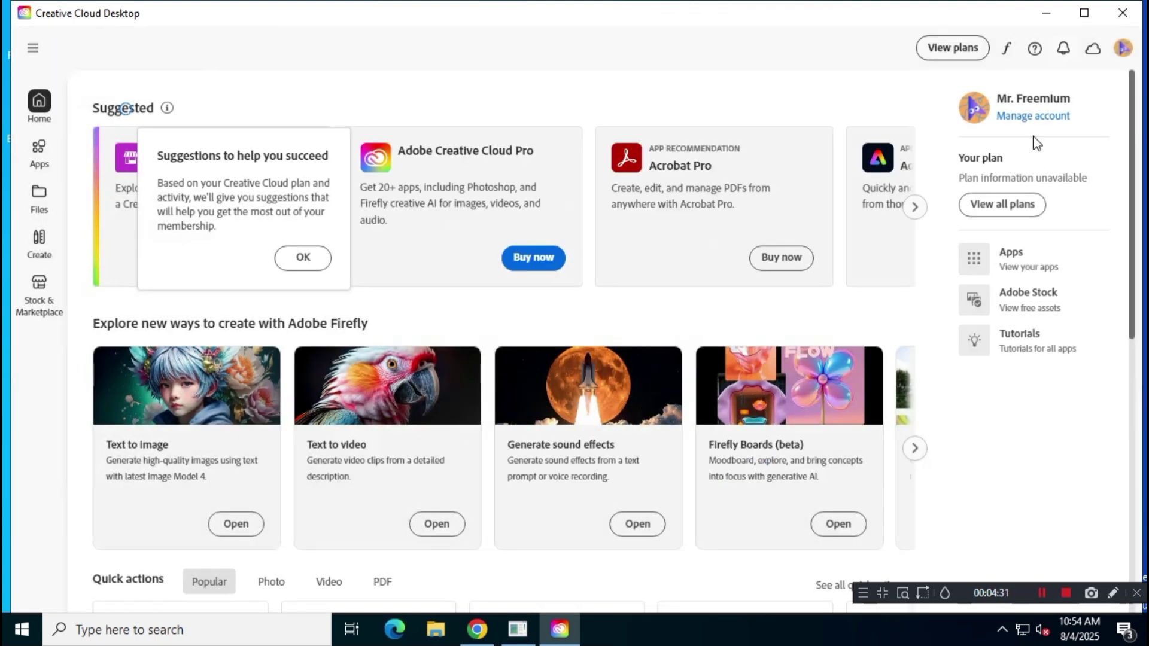
click(1083, 12)
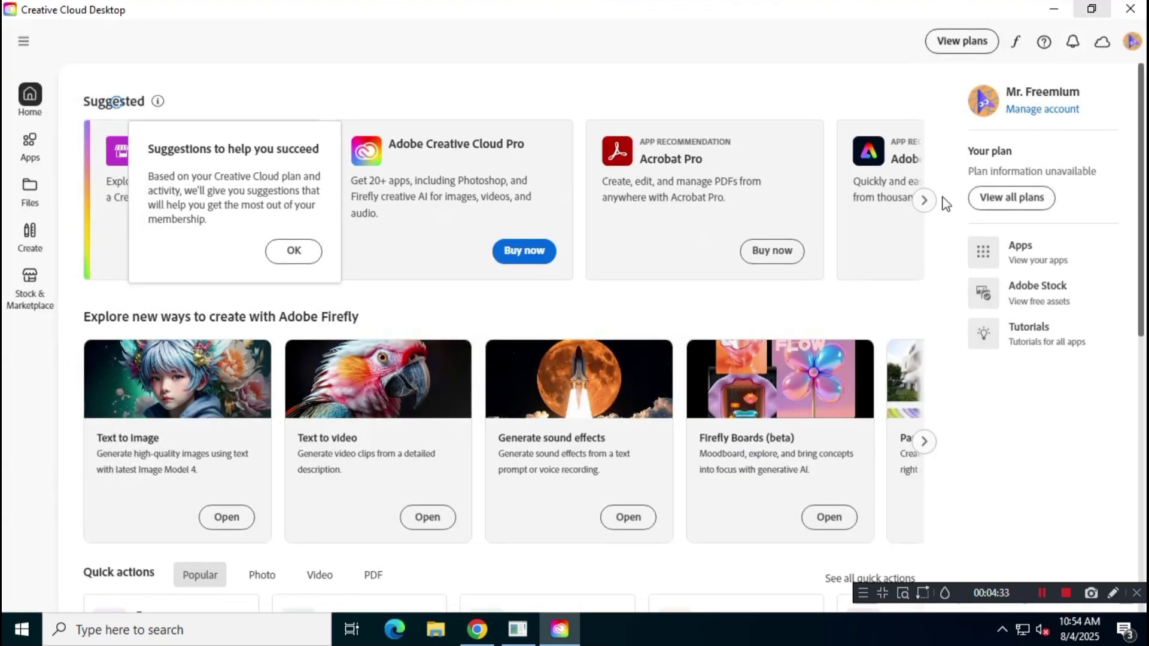
click(1132, 42)
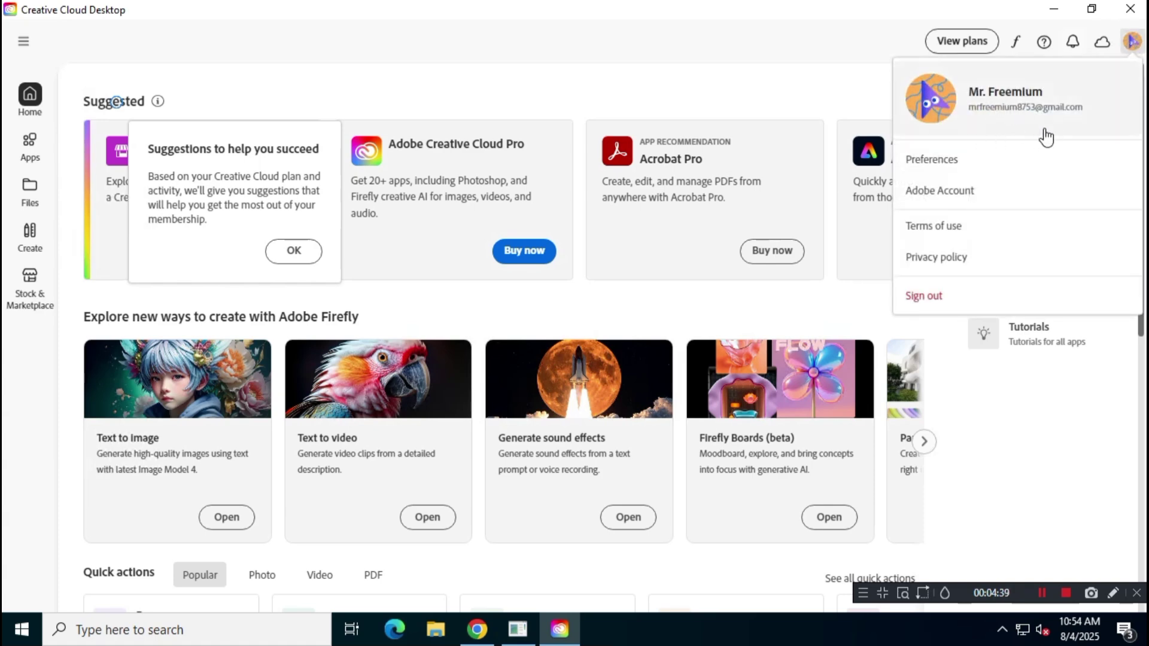
click(815, 93)
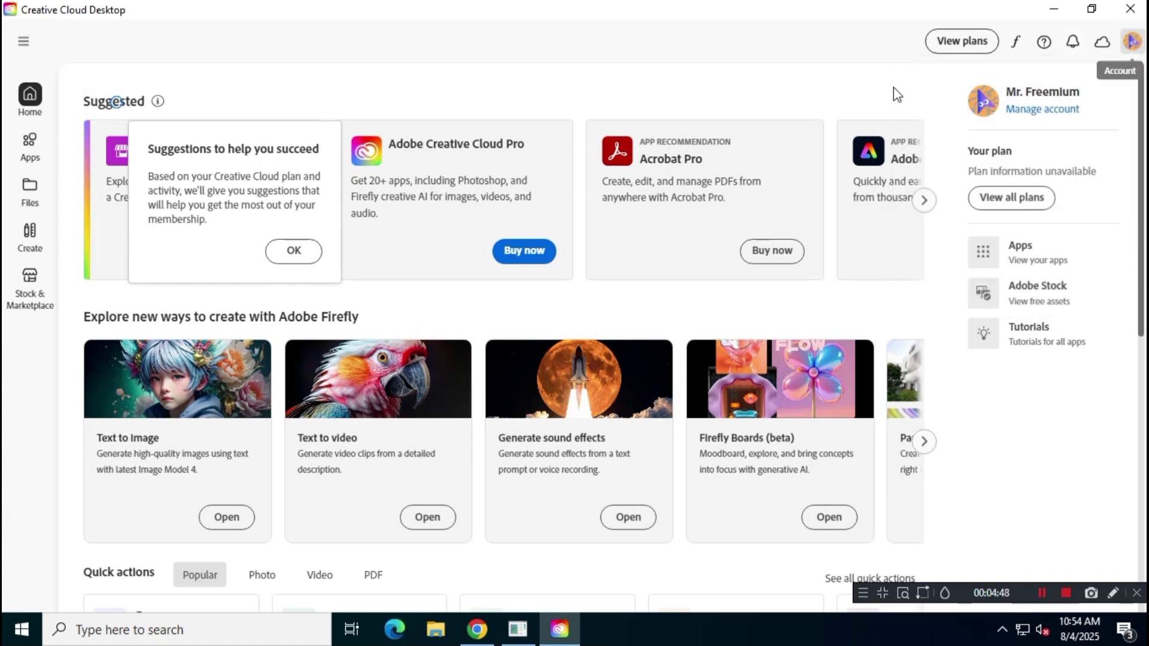
click(1130, 9)
Refresh the desktop, then search Google for 'adobe admin console' in a new Chrome tab.
right_click(786, 285)
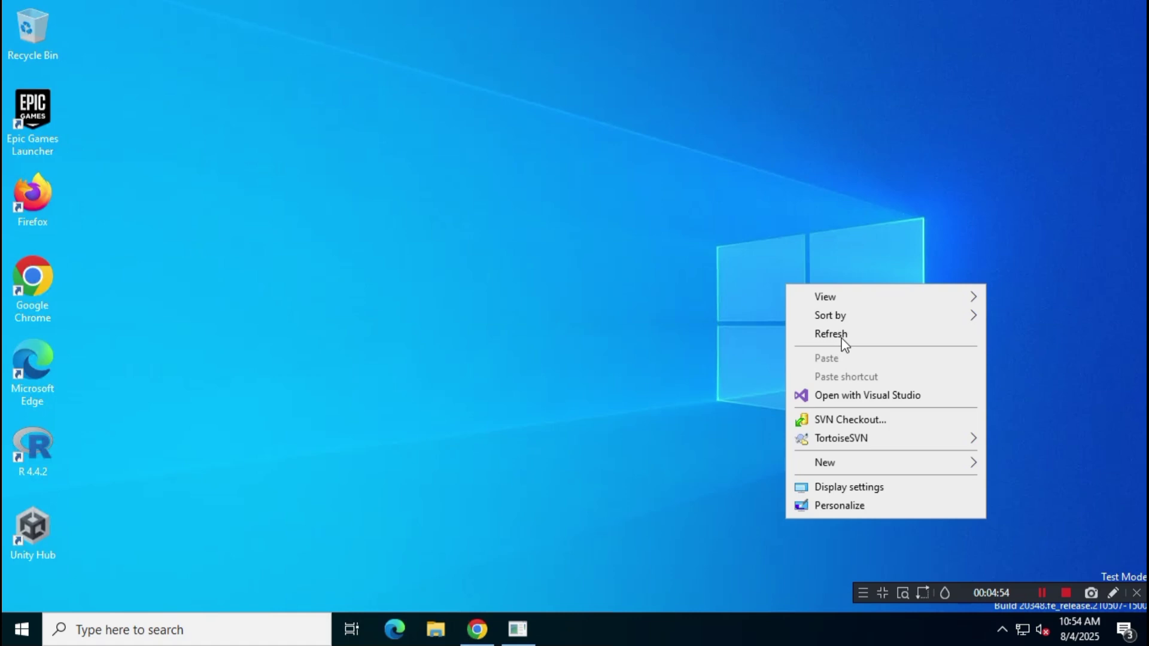
click(841, 336)
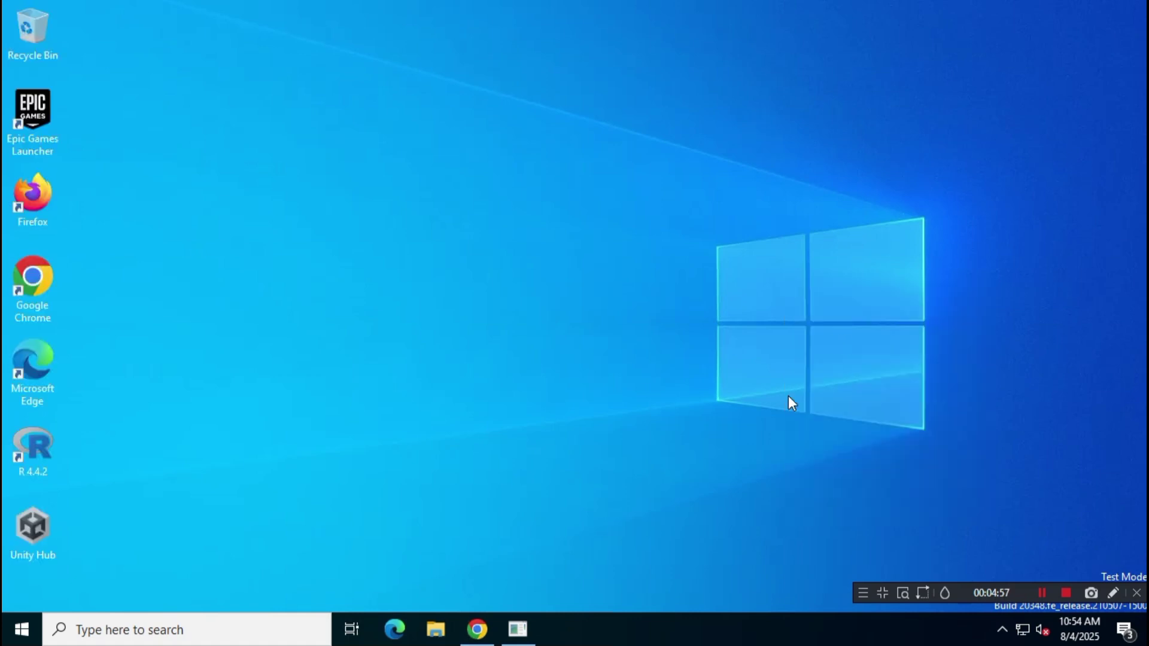
click(481, 629)
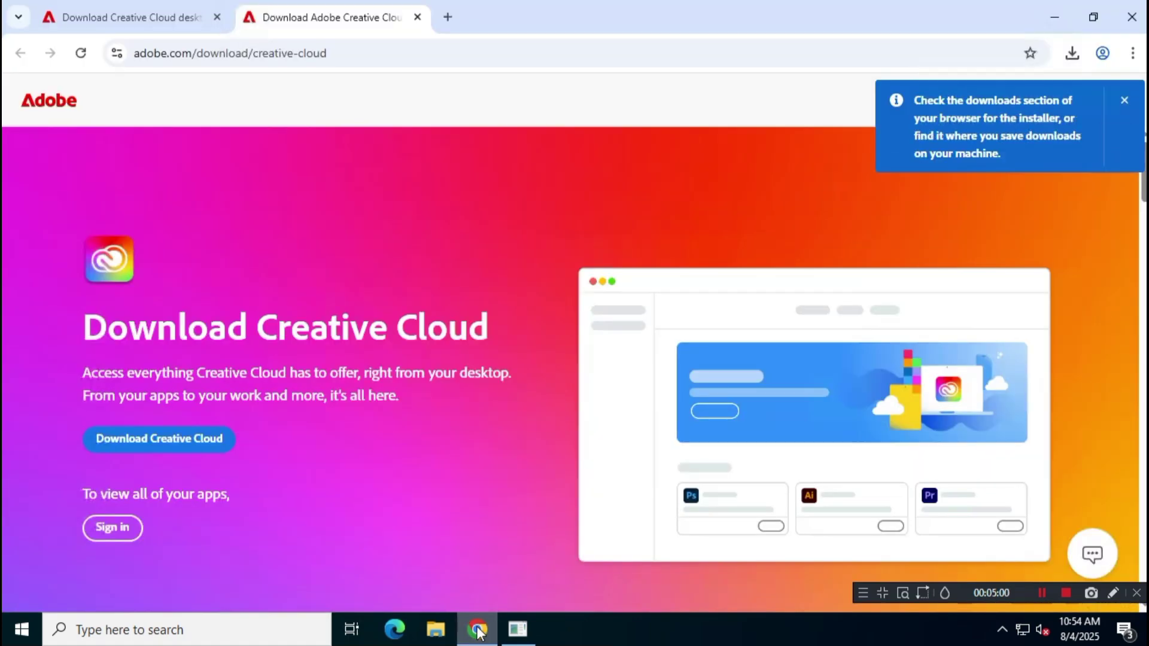
click(449, 18)
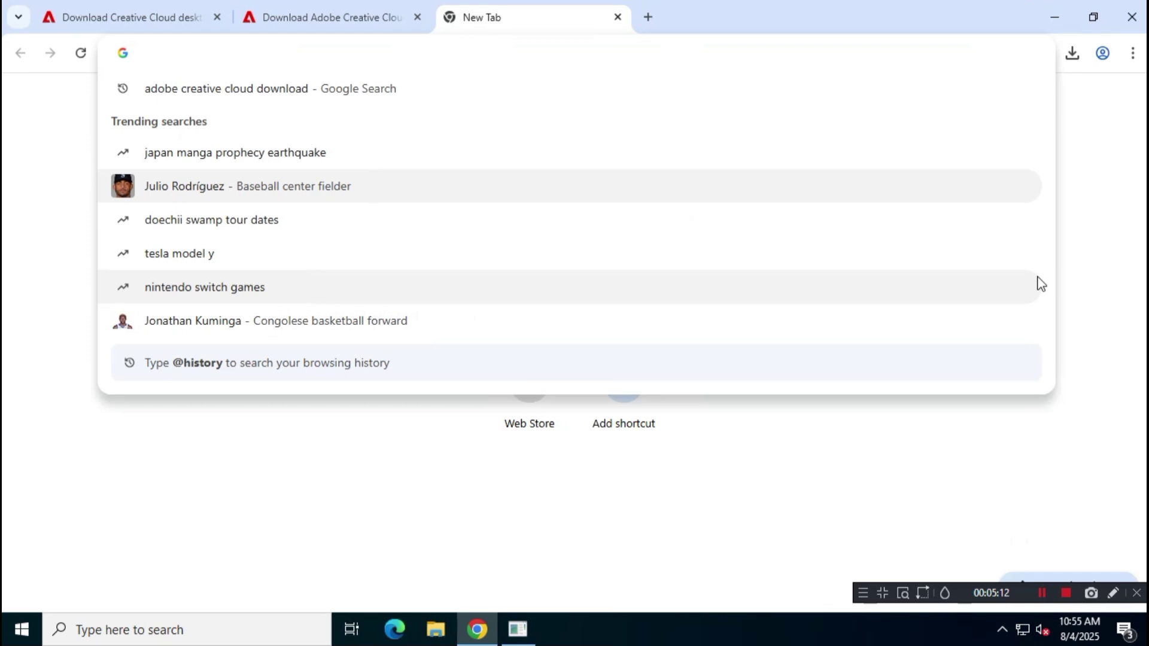
text(adobe admin)
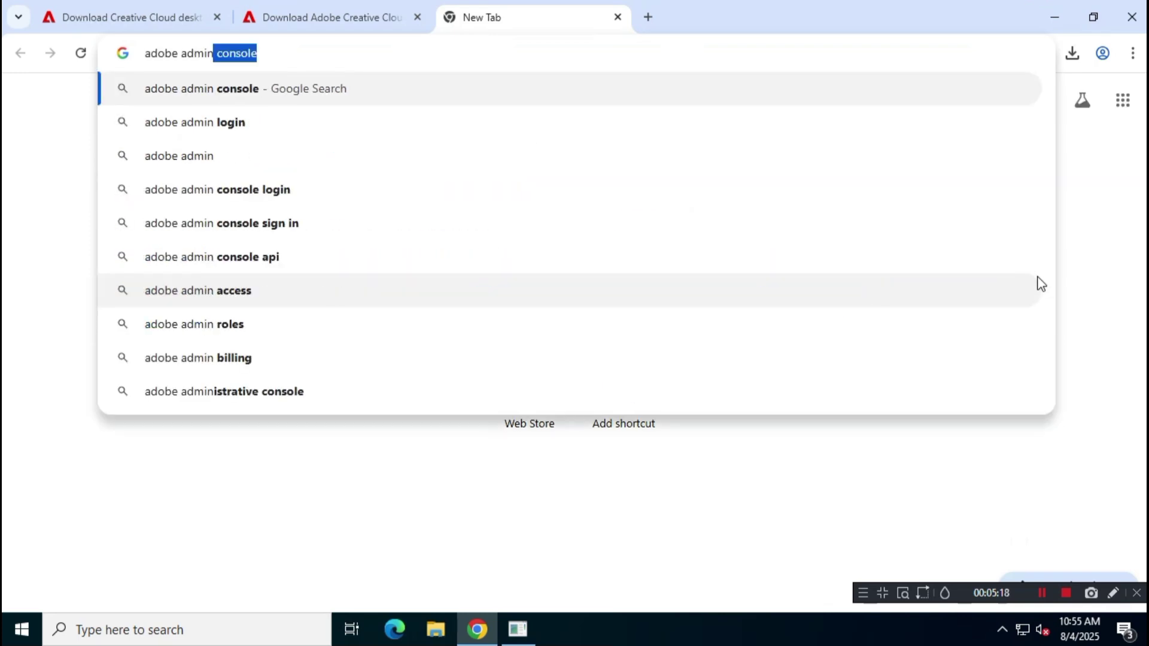
key(ctrl+a)
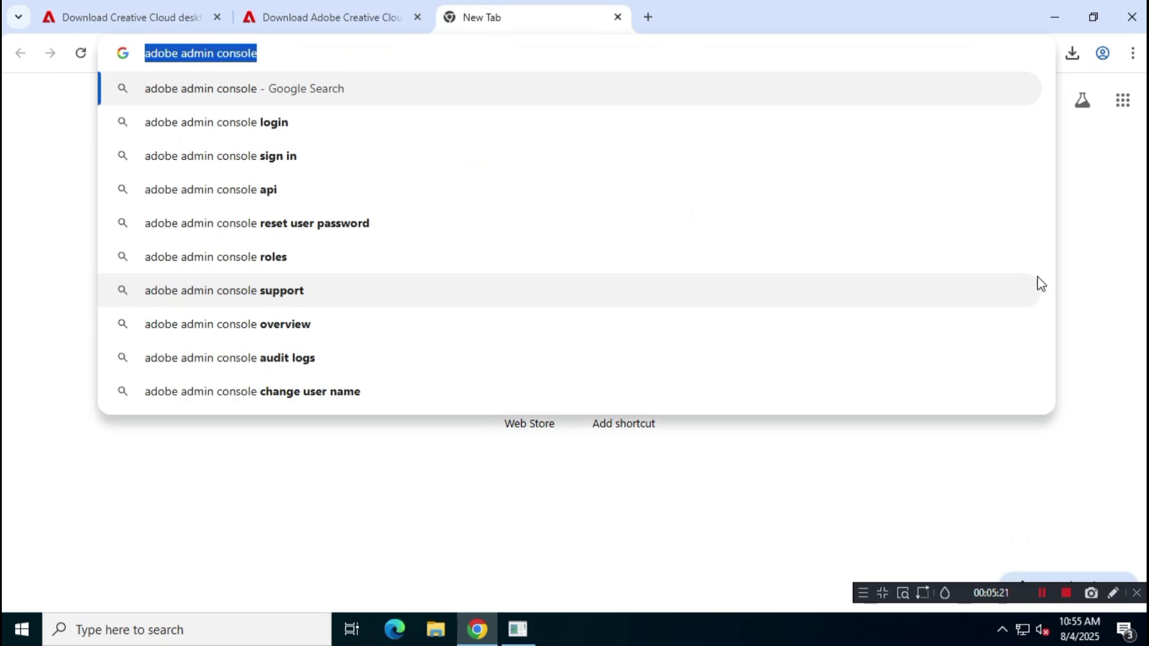
key(Return)
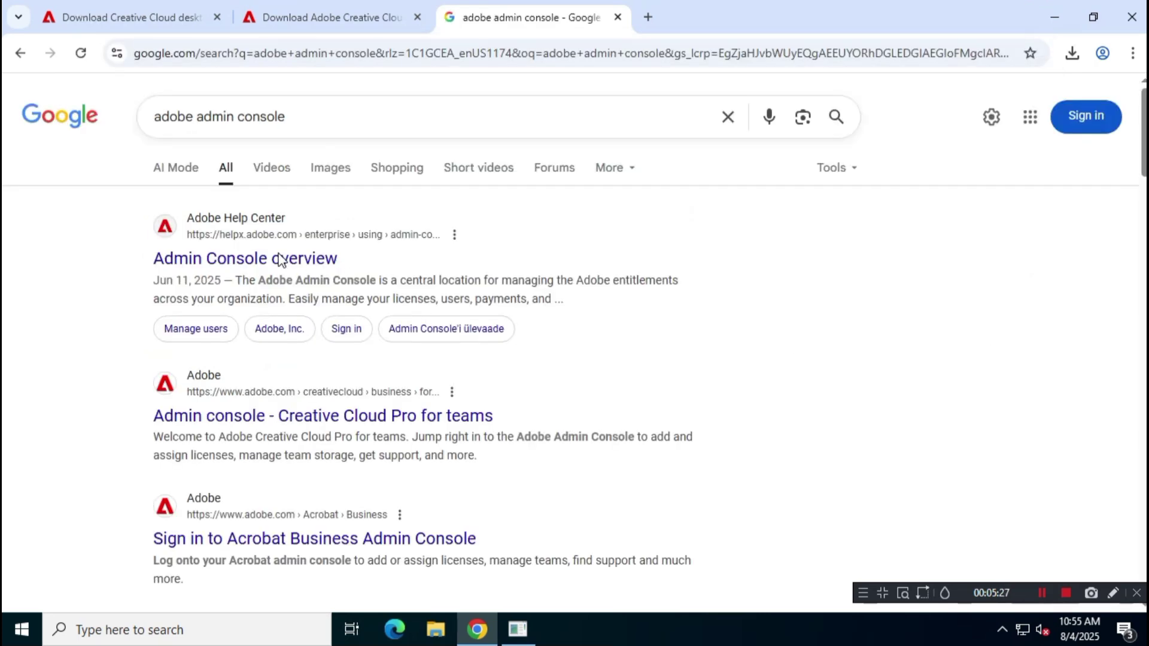
Open the Admin Console overview help article and scroll through it.
click(317, 260)
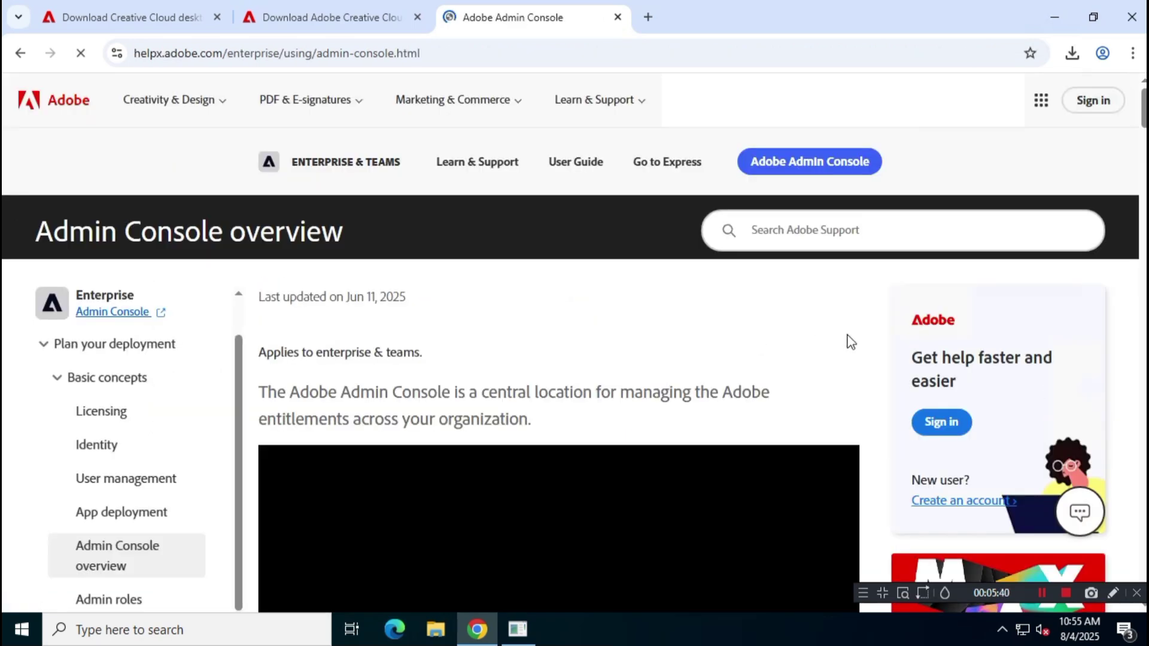
scroll(875, 338, down, 4)
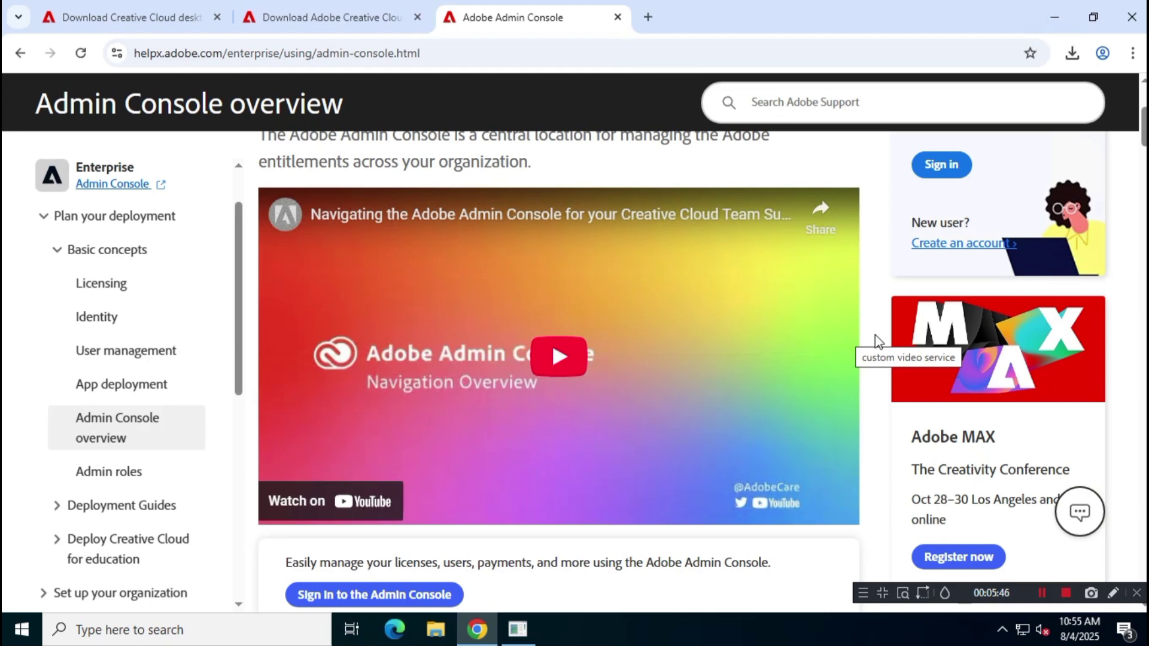
scroll(875, 336, down, 5)
scroll(875, 336, up, 3)
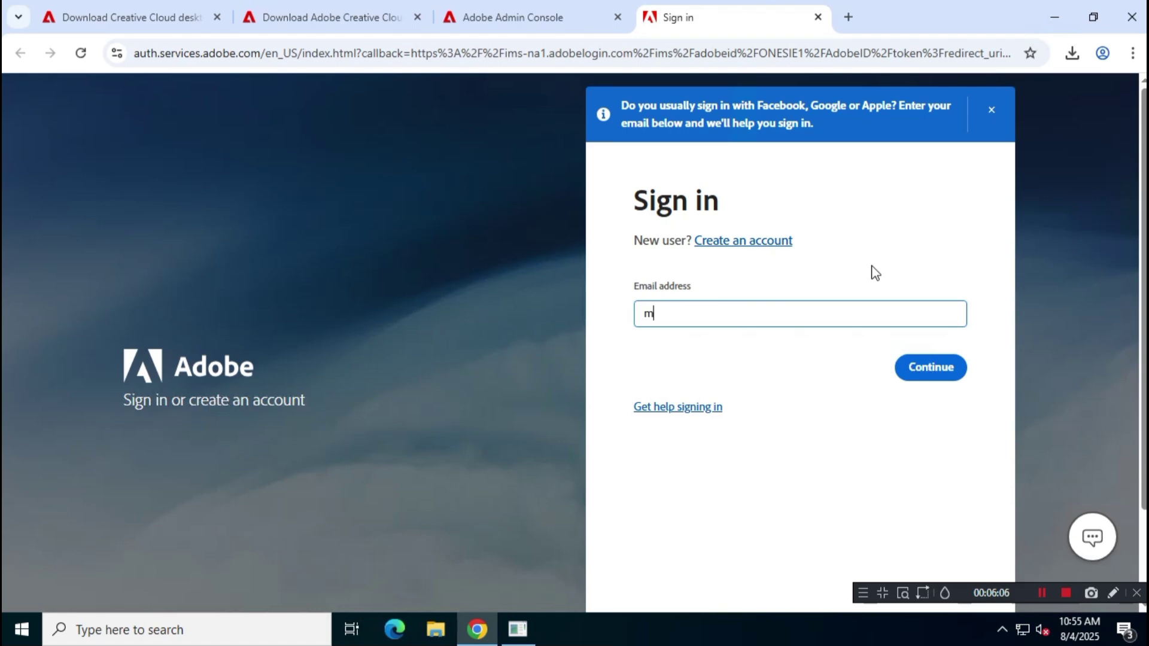
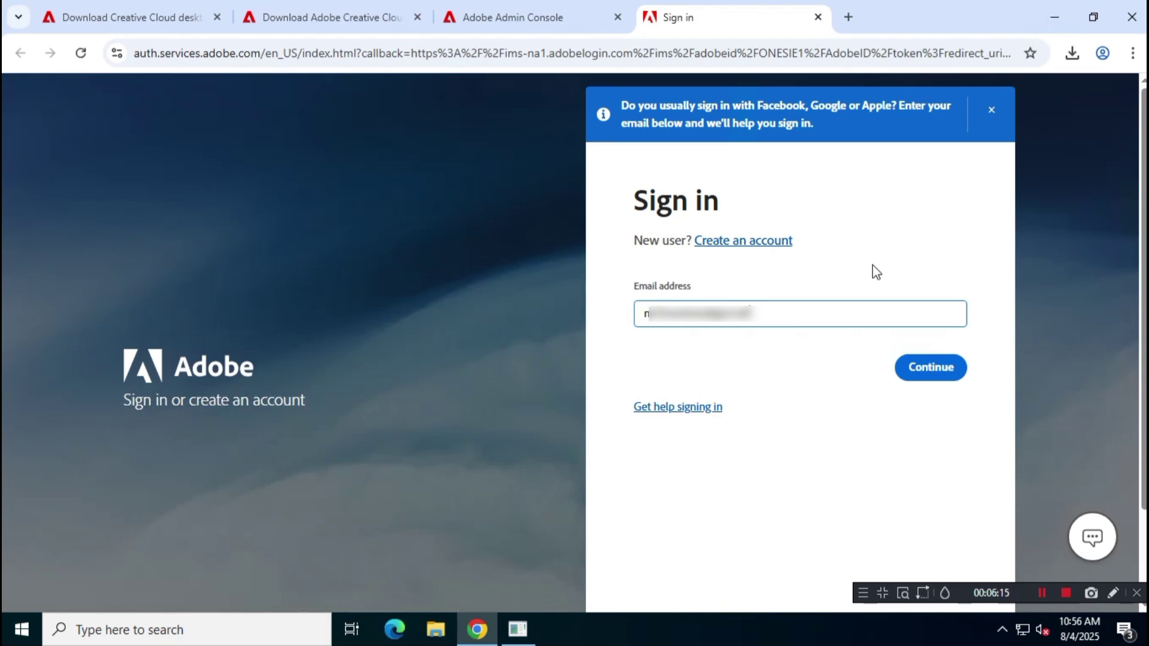
Enter the account e-mail, verify with the e-mailed code, and sign in with the password.
text(.com)
click(948, 368)
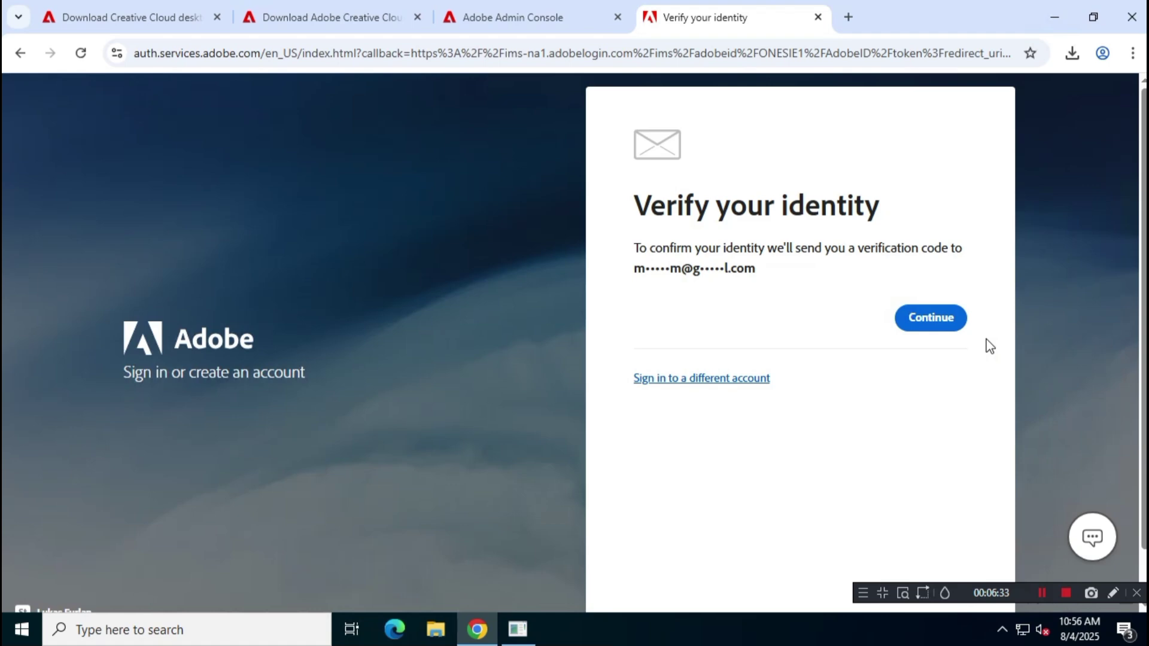
click(950, 328)
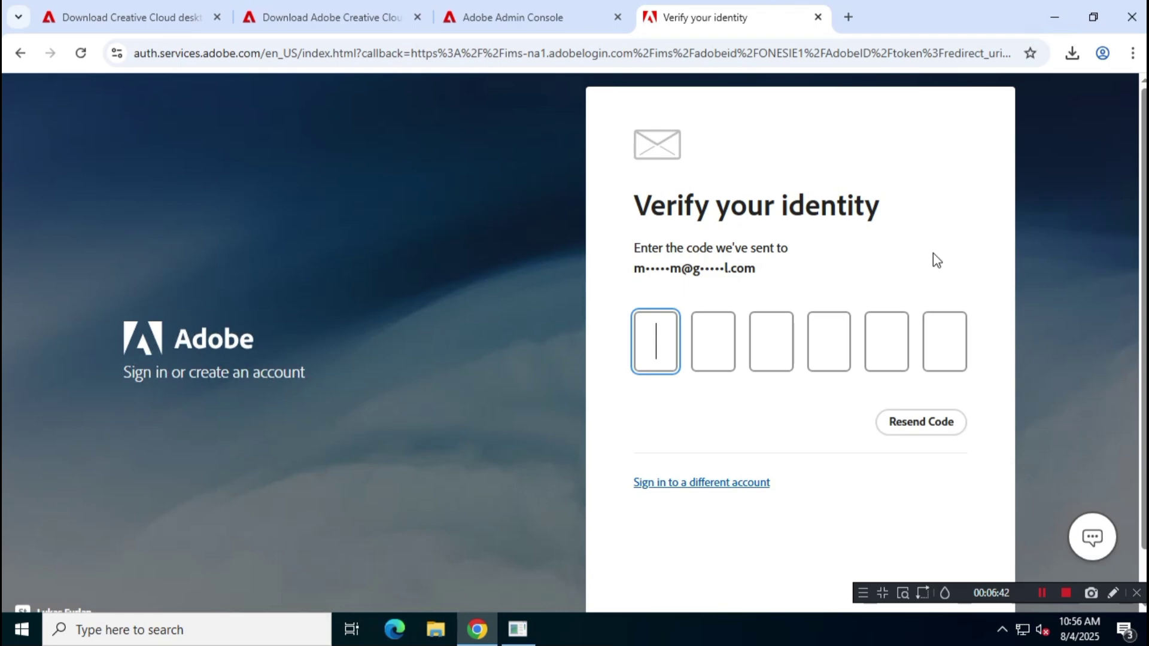
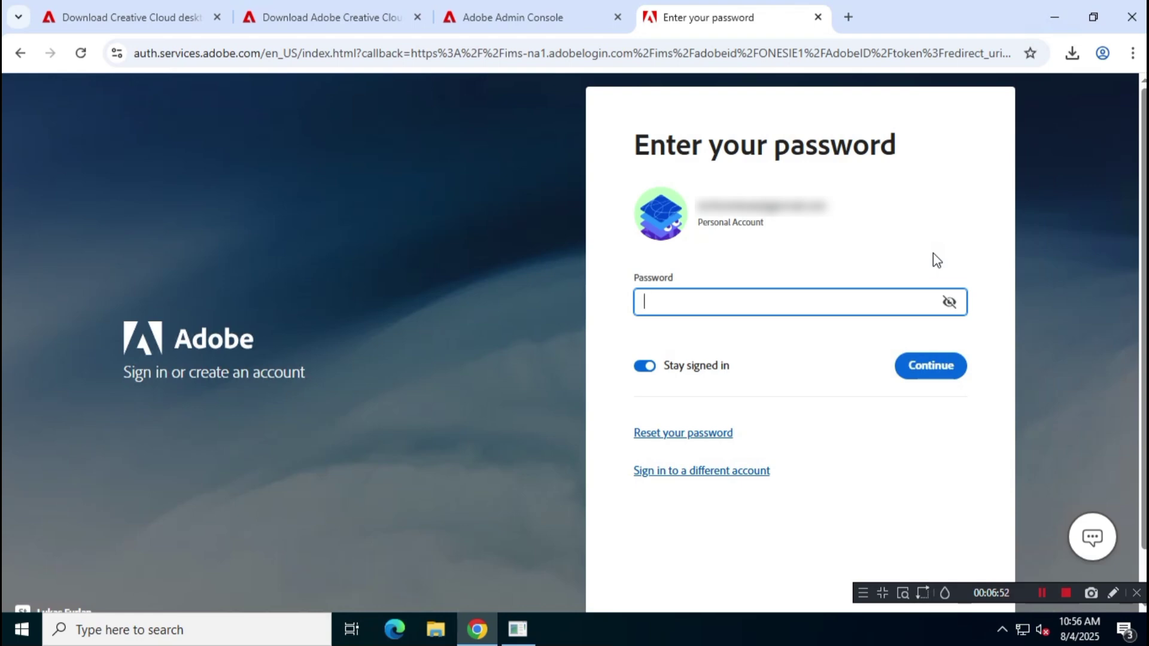
click(936, 370)
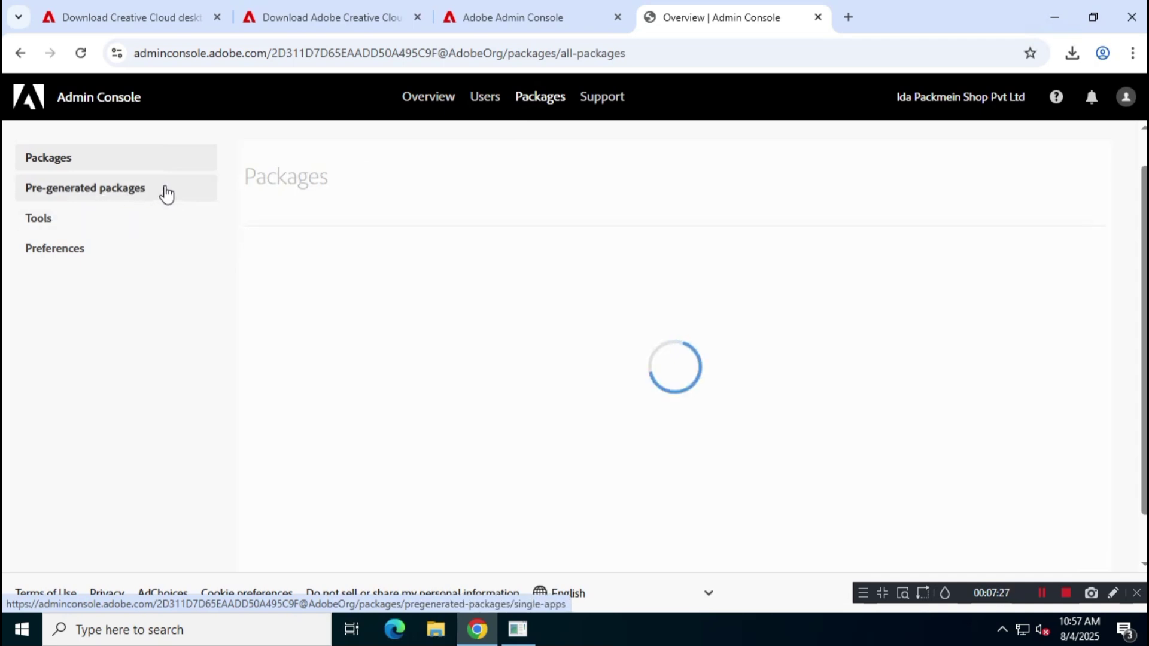
Download the Lightroom CC 8.4 pre-generated Windows package and view Chrome's recent downloads.
click(186, 193)
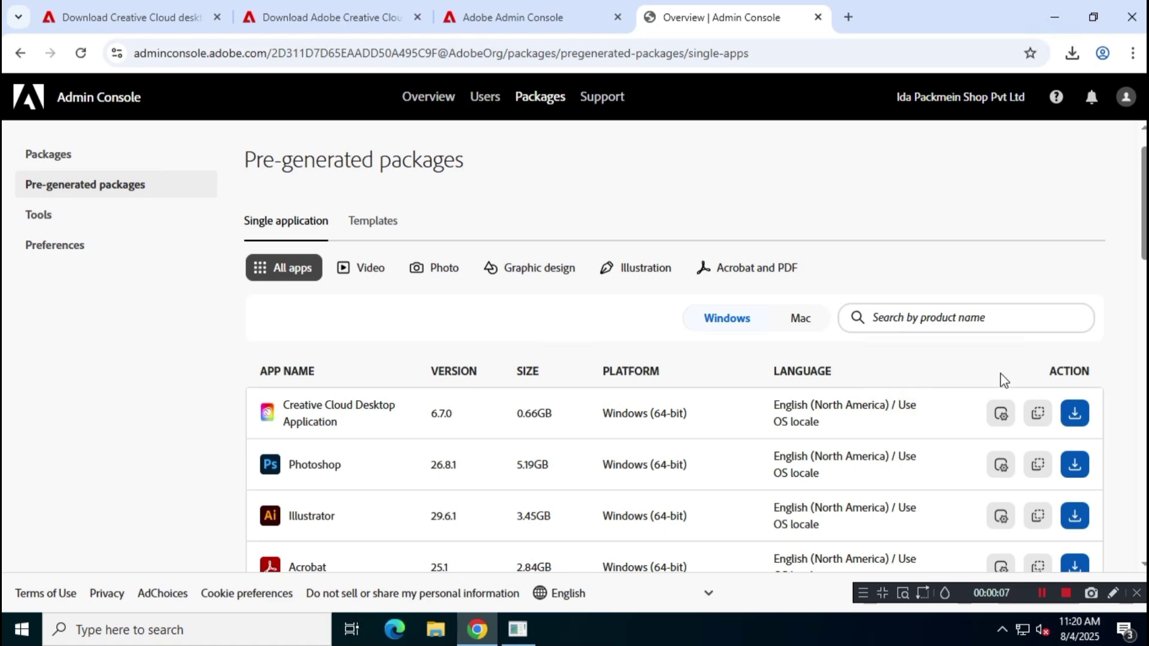
scroll(1005, 381, down, 3)
scroll(987, 376, down, 1)
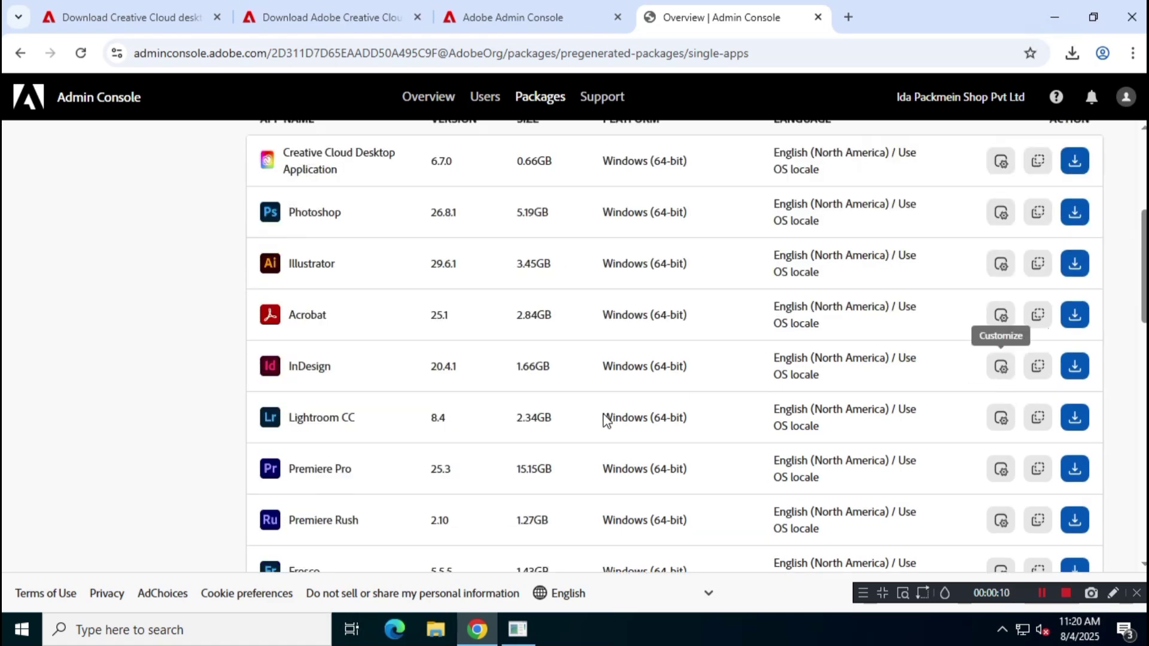
scroll(574, 371, down, 1)
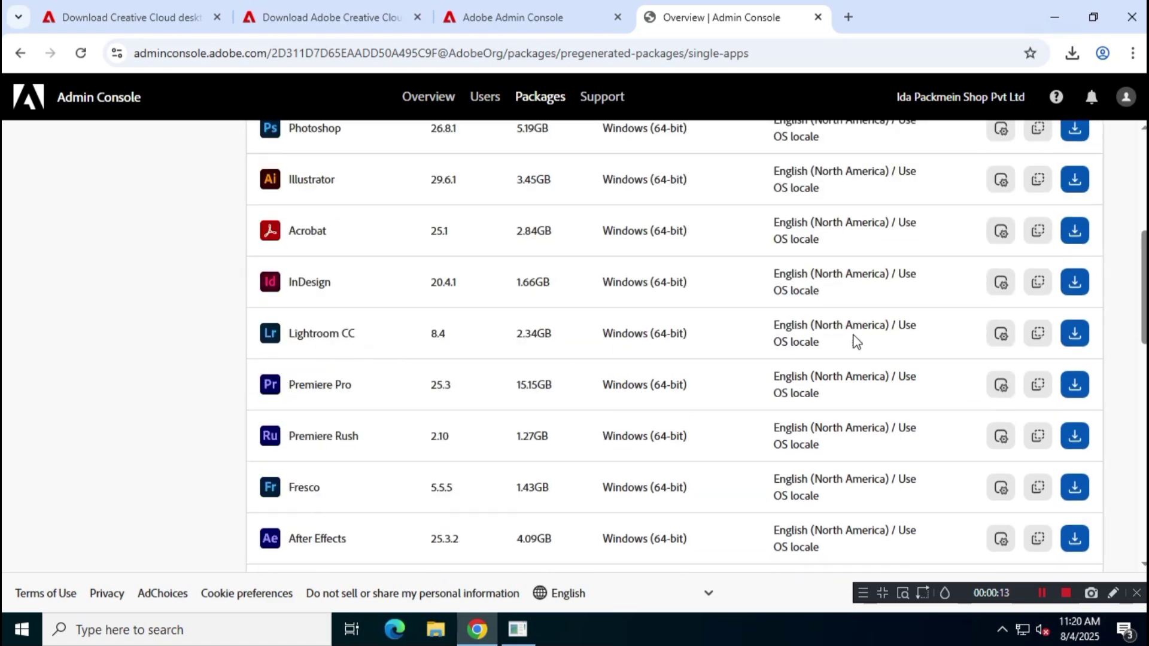
click(1075, 335)
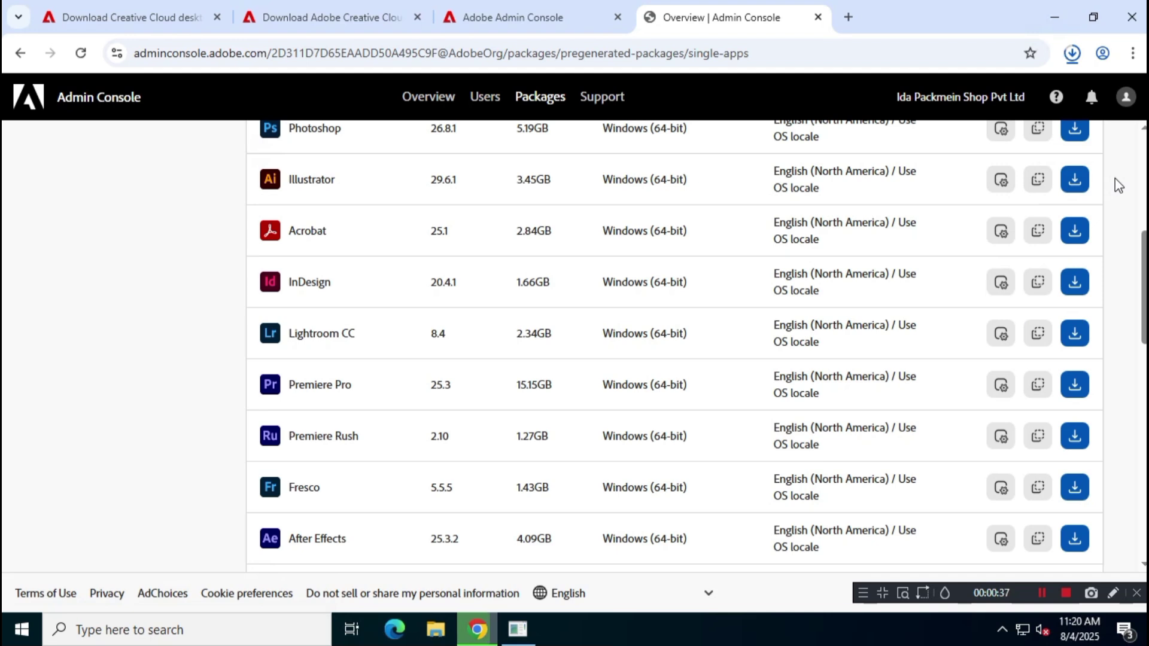
click(1072, 53)
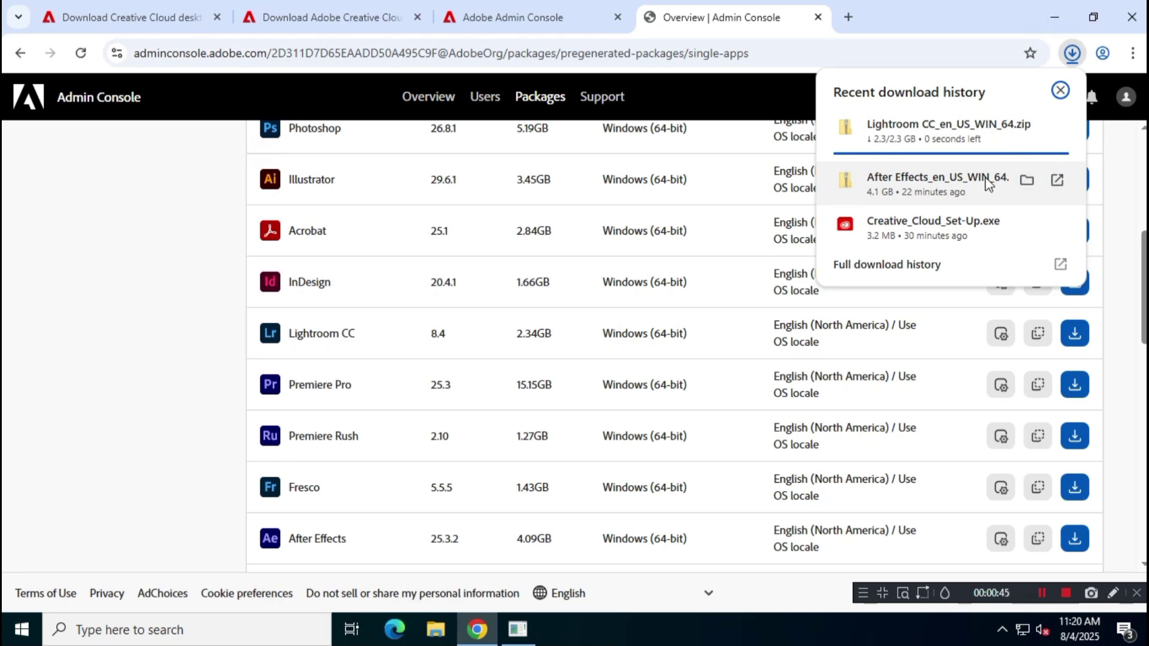
Extract Lightroom CC_en_US_WIN_64.zip into Downloads with 7-Zip's Extract Here.
click(1027, 128)
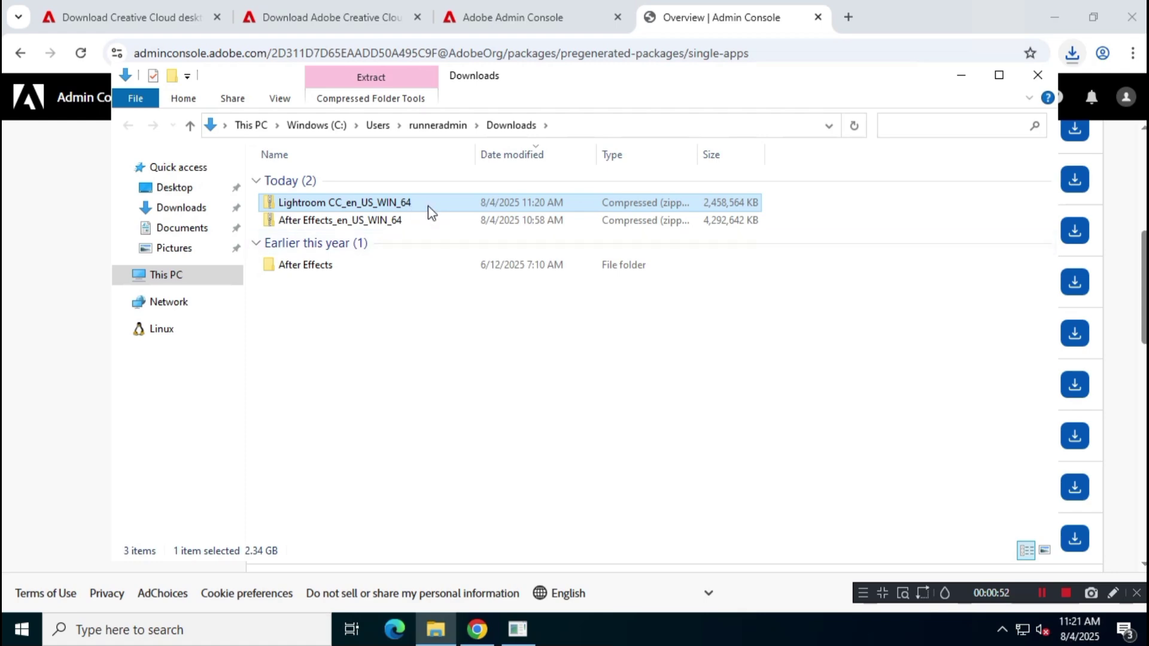
click(1045, 13)
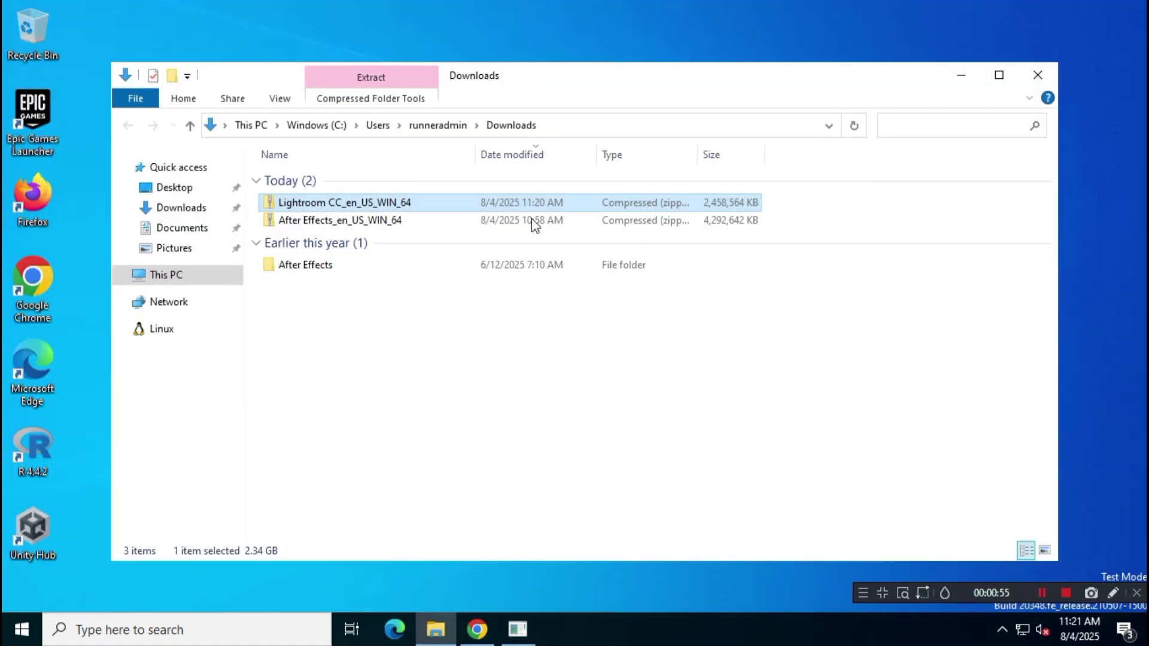
right_click(411, 197)
mouse_move(545, 272)
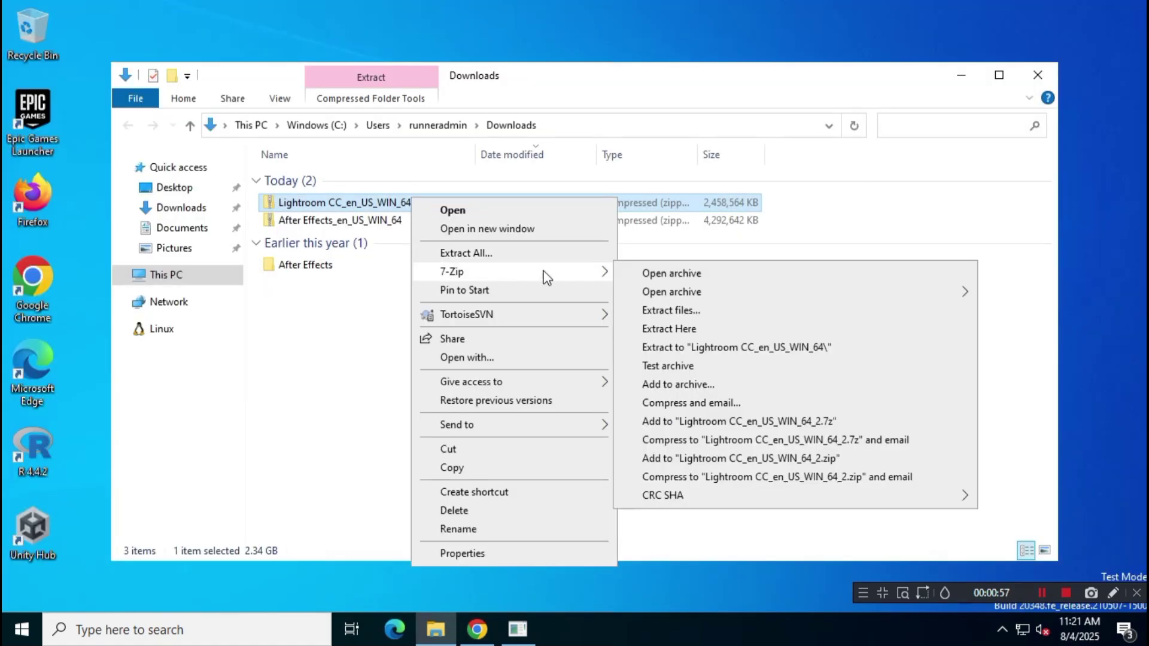
click(687, 330)
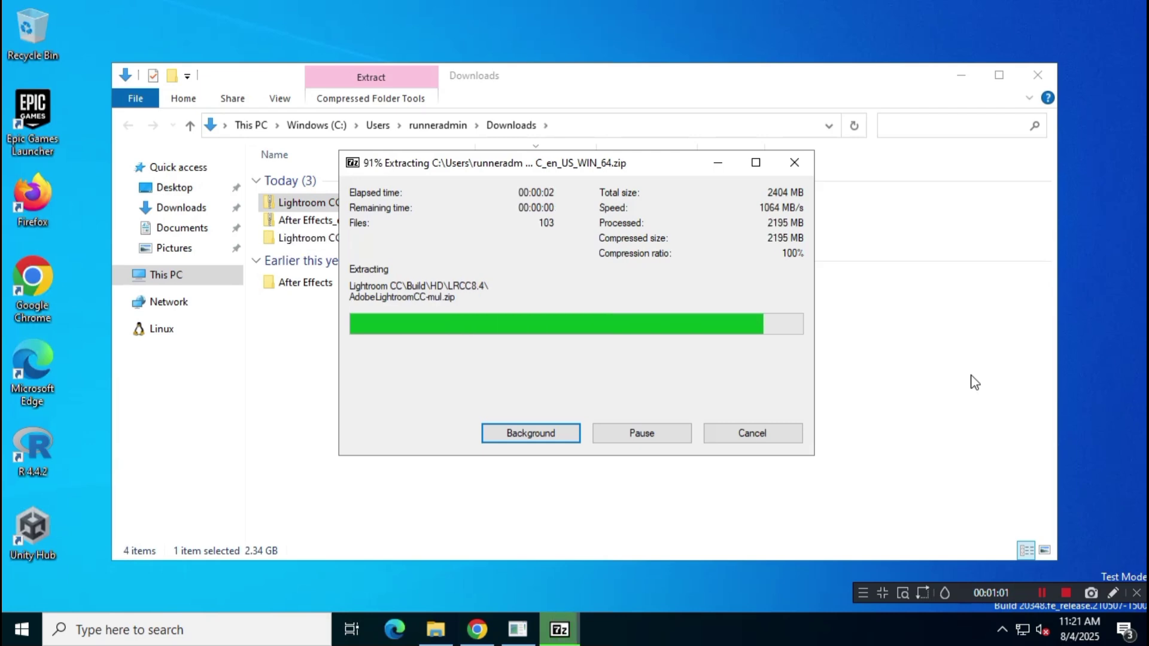
Run setup from the Lightroom CC\Build folder to install Lightroom CC 8.4.
click(386, 266)
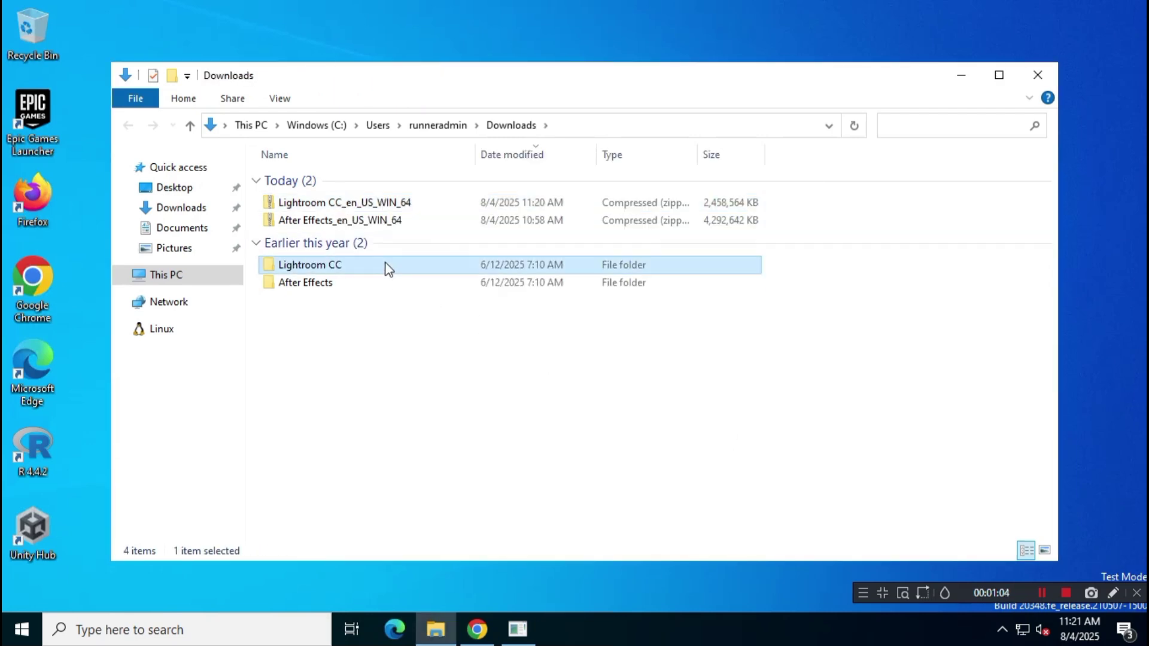
double_click(424, 270)
double_click(322, 179)
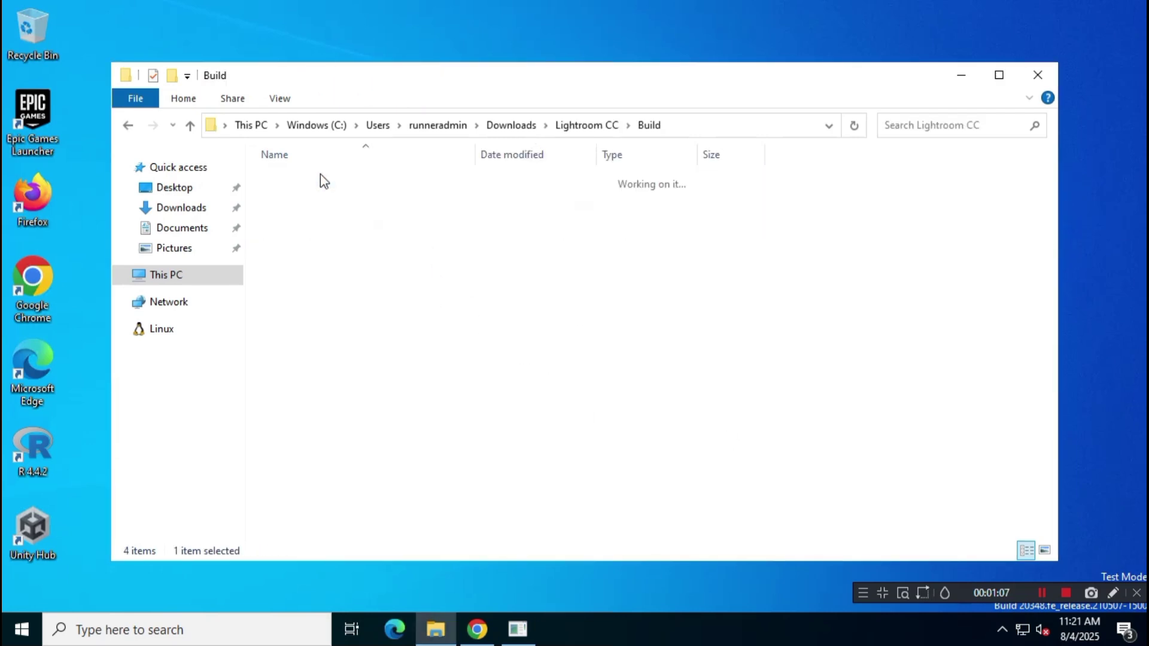
click(368, 233)
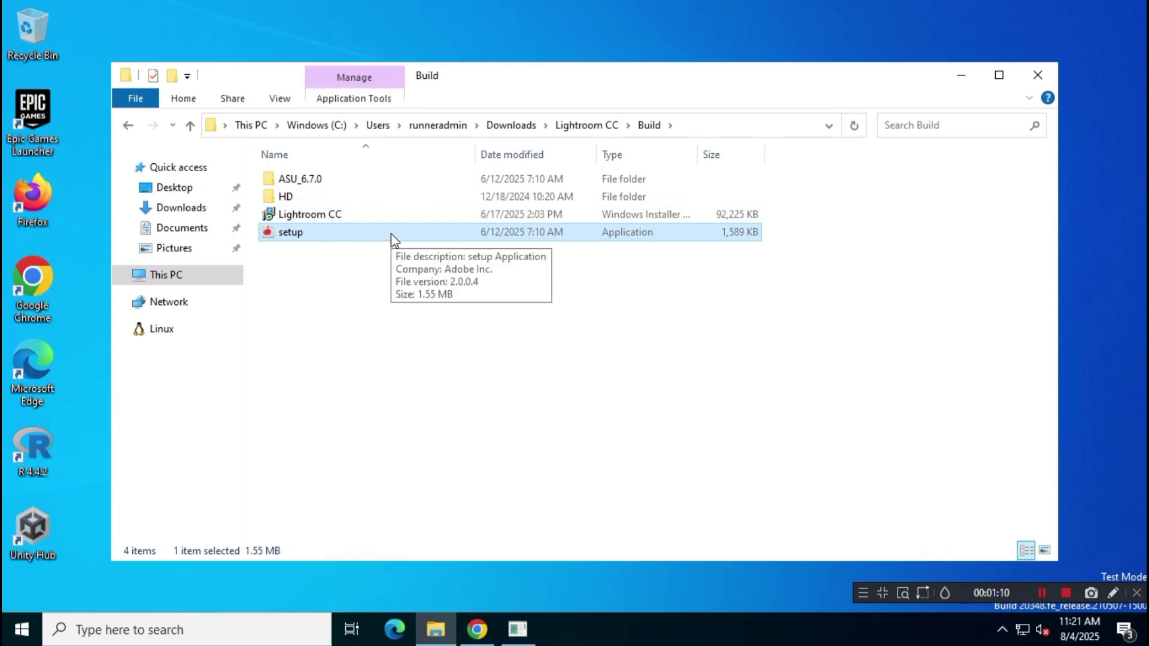
double_click(391, 233)
click(961, 76)
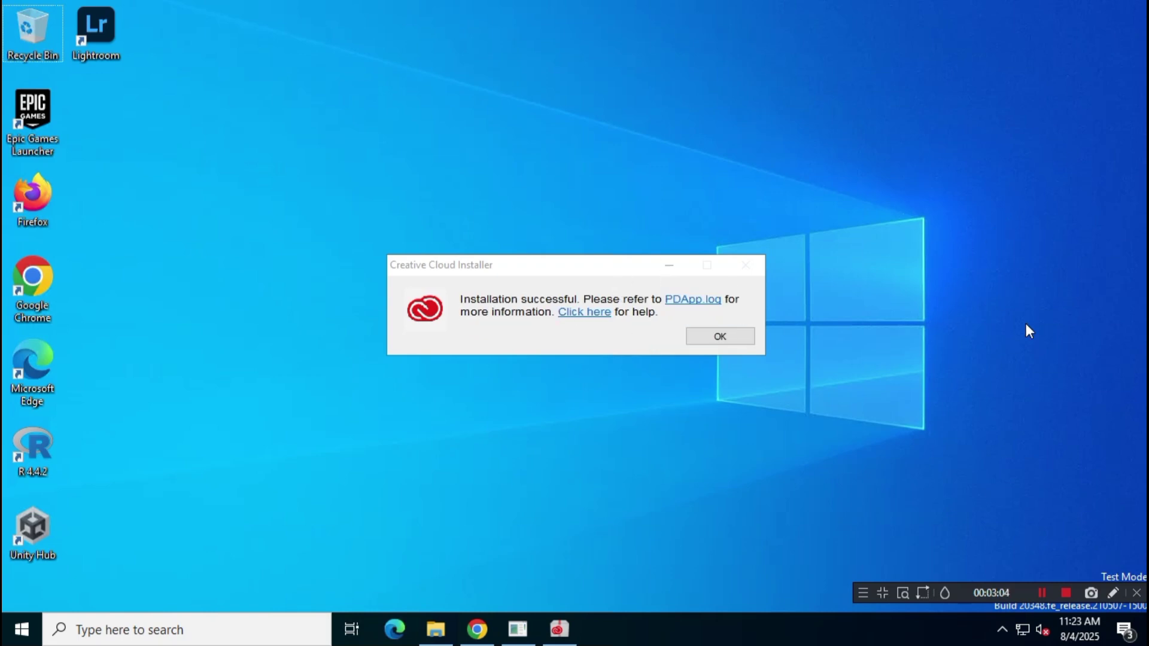
Acknowledge the installation-successful message and start Lightroom from its desktop shortcut.
click(720, 337)
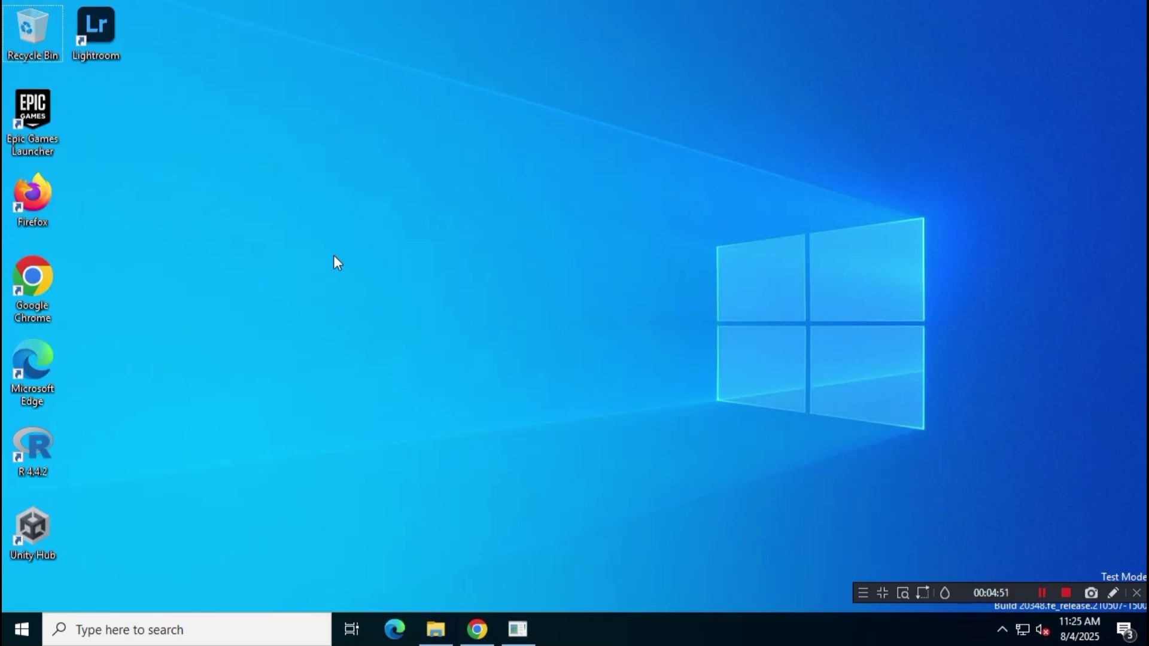
double_click(99, 42)
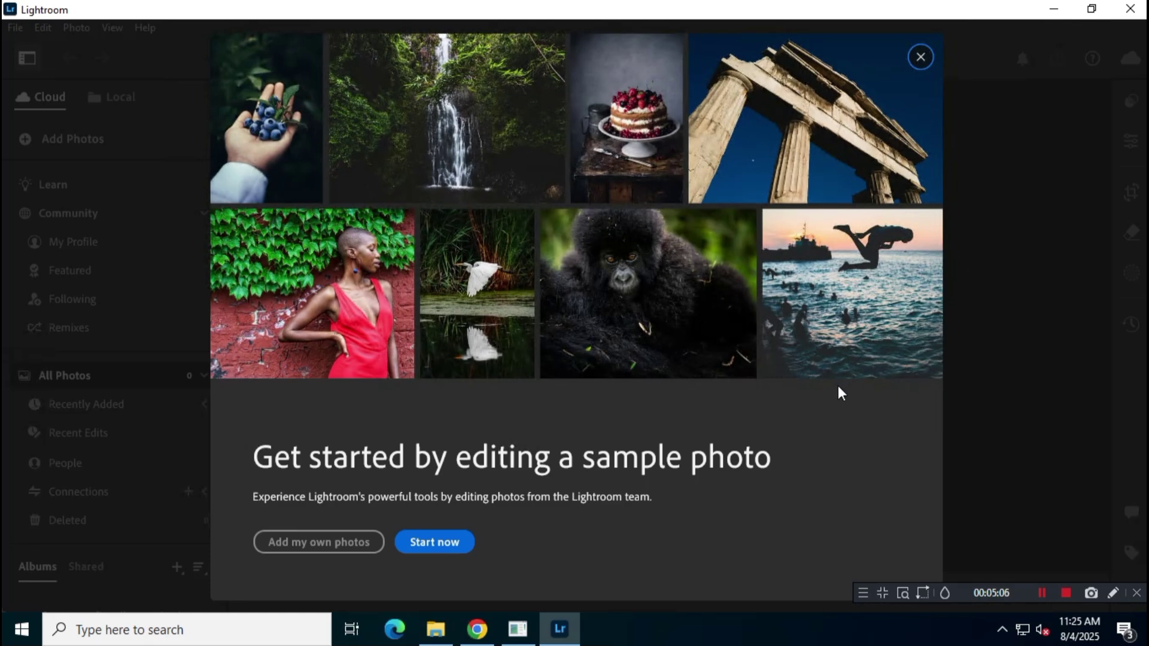
Close the sample-photo welcome and check Help > About Lightroom shows version 8.4.
click(921, 57)
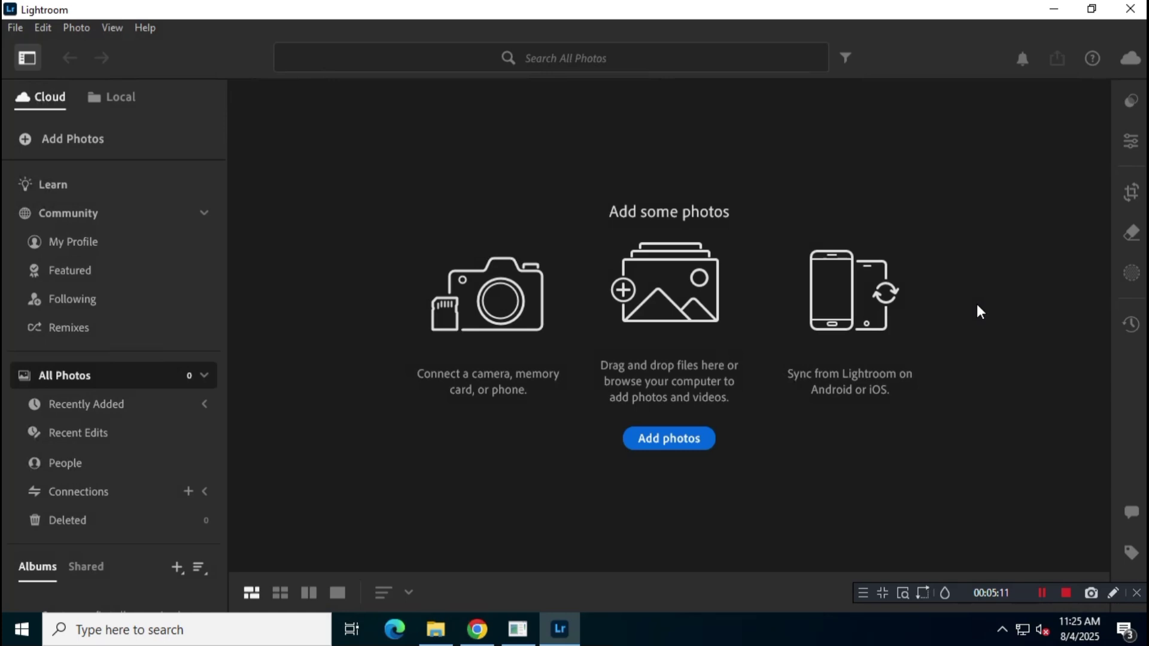
click(146, 28)
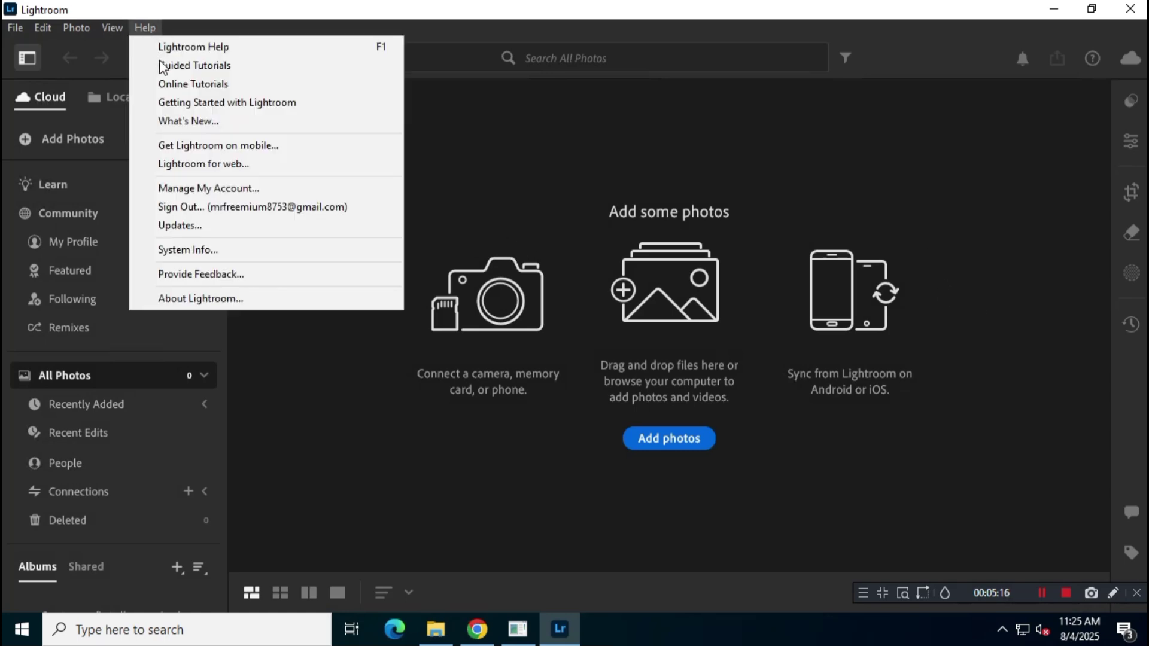
click(321, 301)
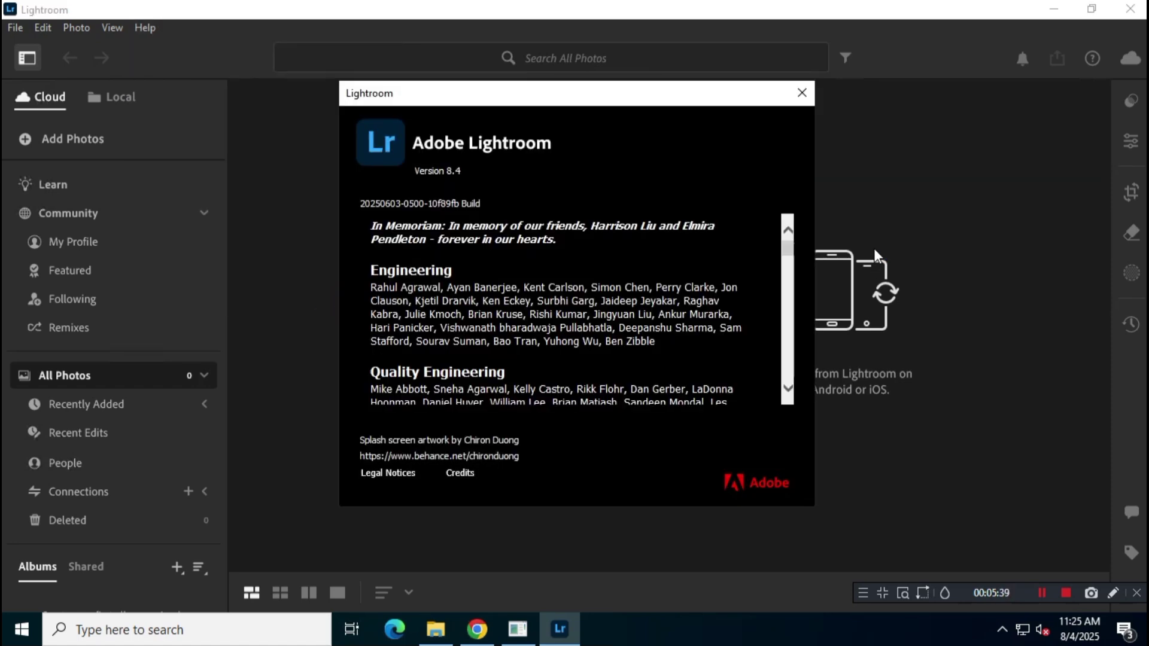
click(803, 93)
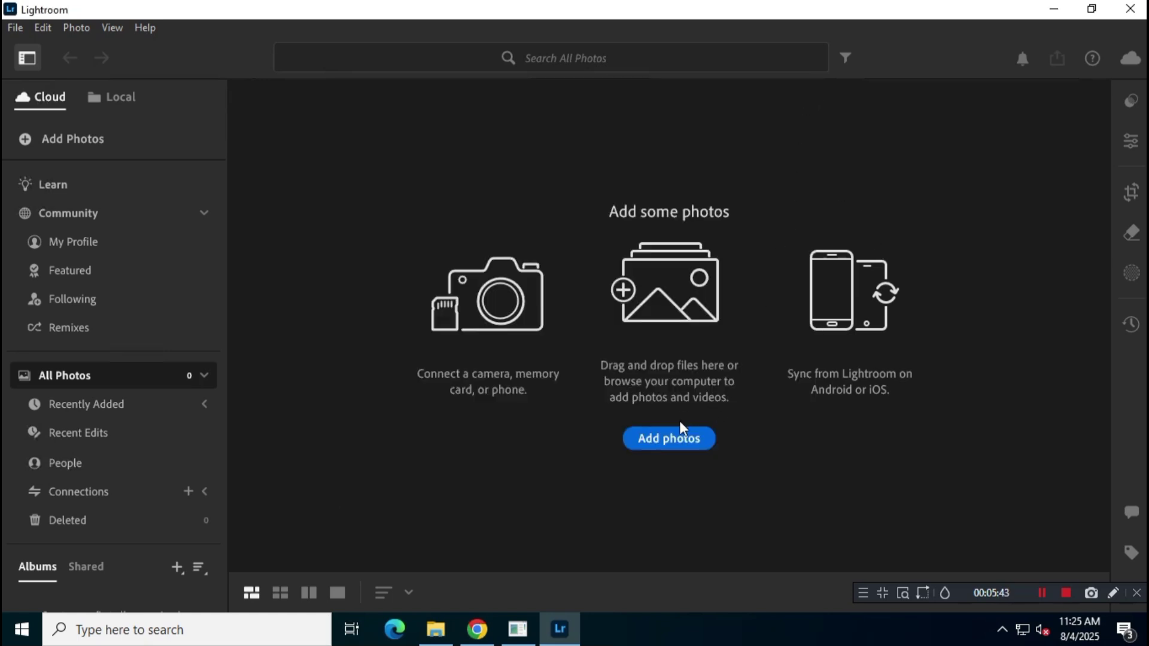